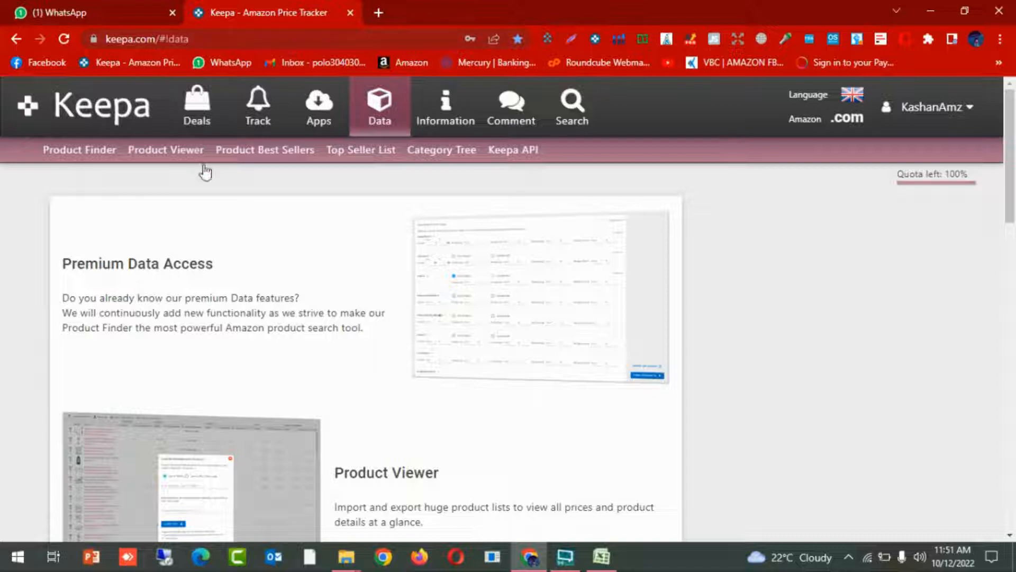
# Step: Set the currency conversion for displayed prices to $ USD and submit the setting
pyautogui.moveTo(441, 286)
pyautogui.click(834, 125)
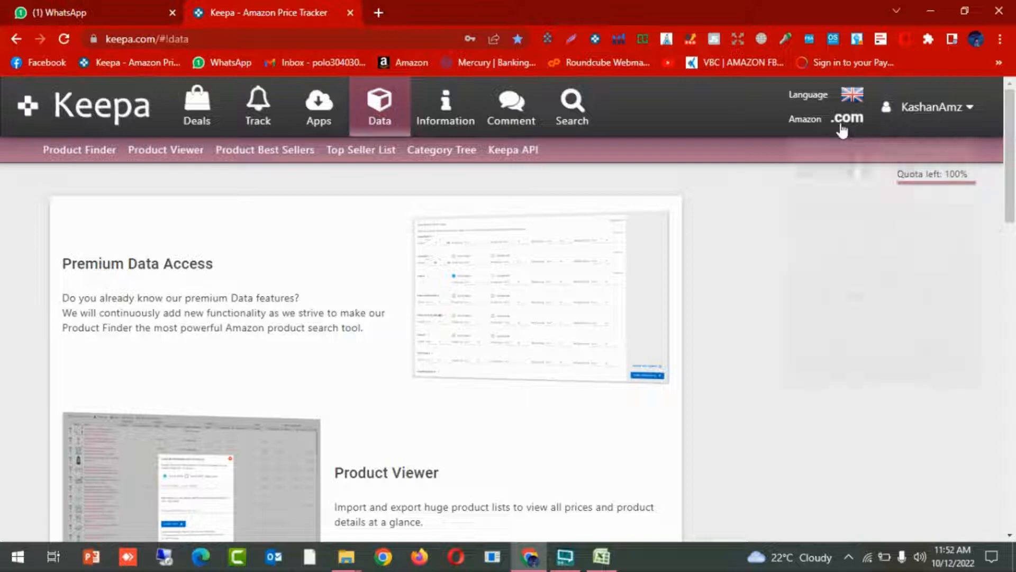
pyautogui.moveTo(842, 133)
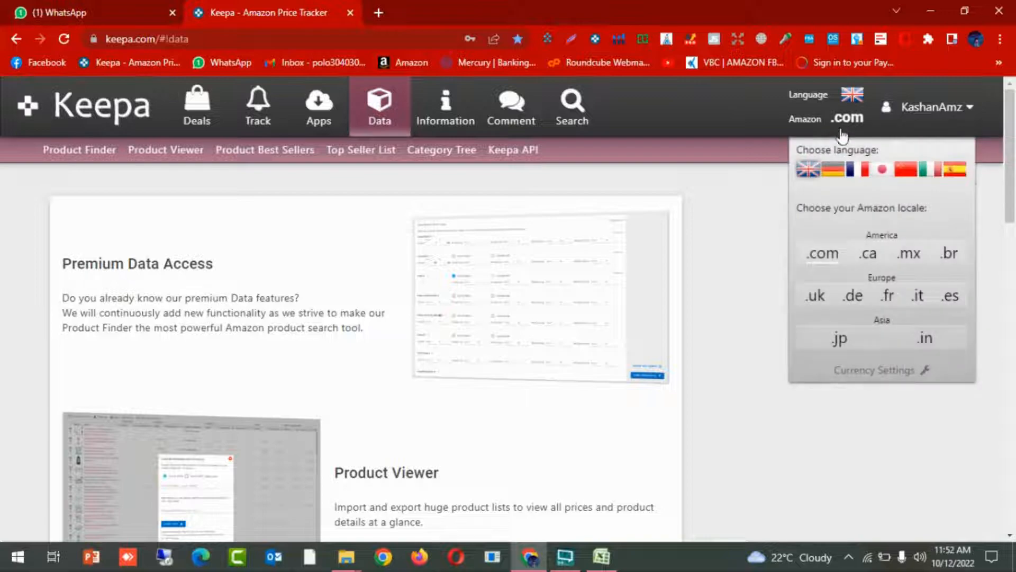
pyautogui.click(880, 371)
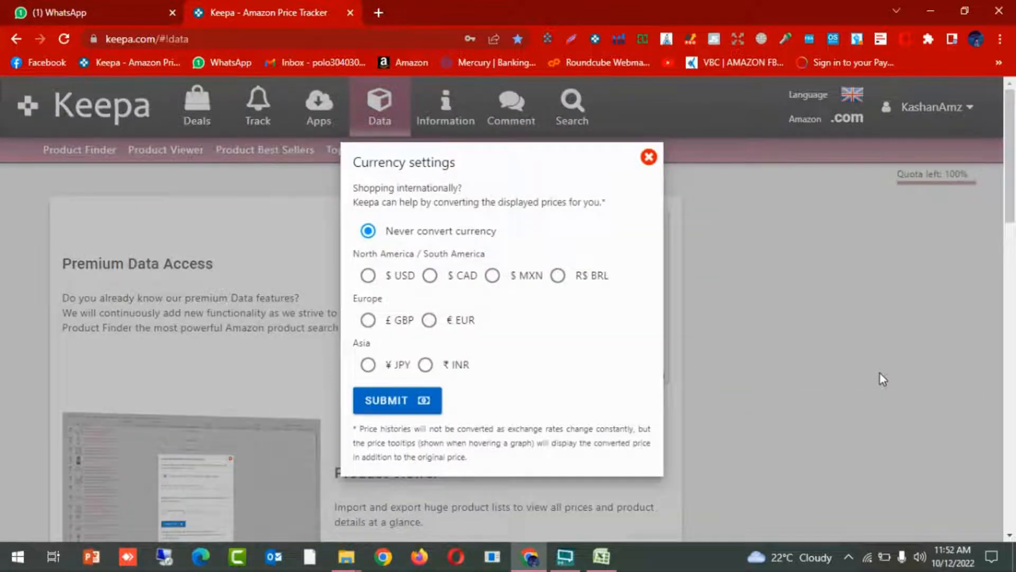
pyautogui.click(368, 275)
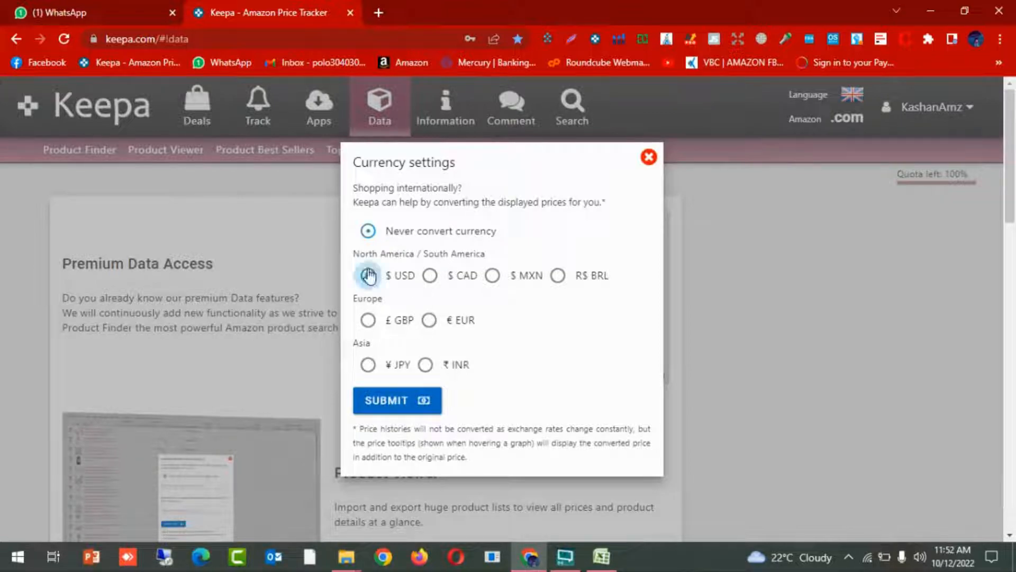
pyautogui.click(400, 401)
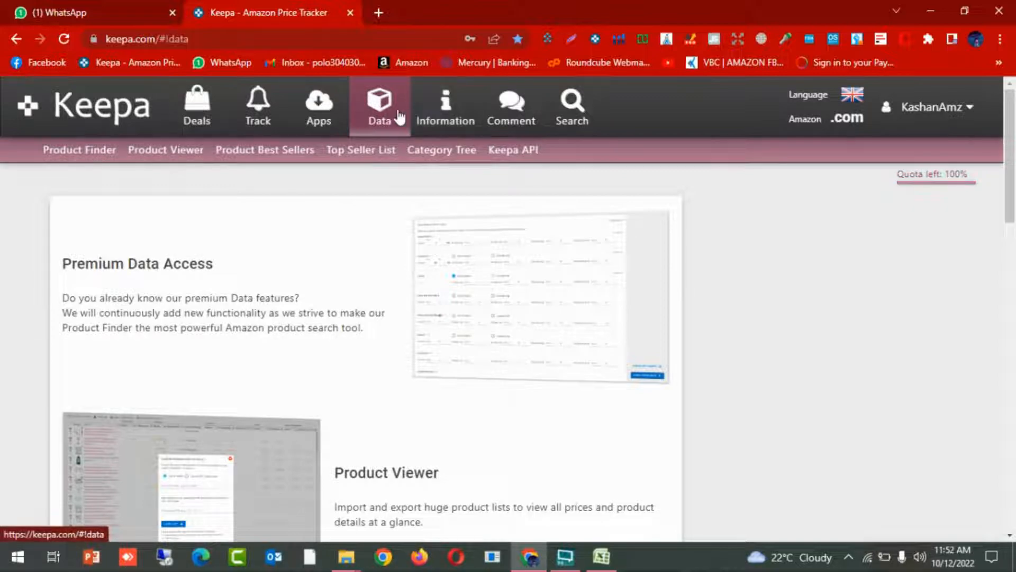
# Step: Open the Product Finder and look over its Sales Rank & Price Types filters
pyautogui.click(103, 149)
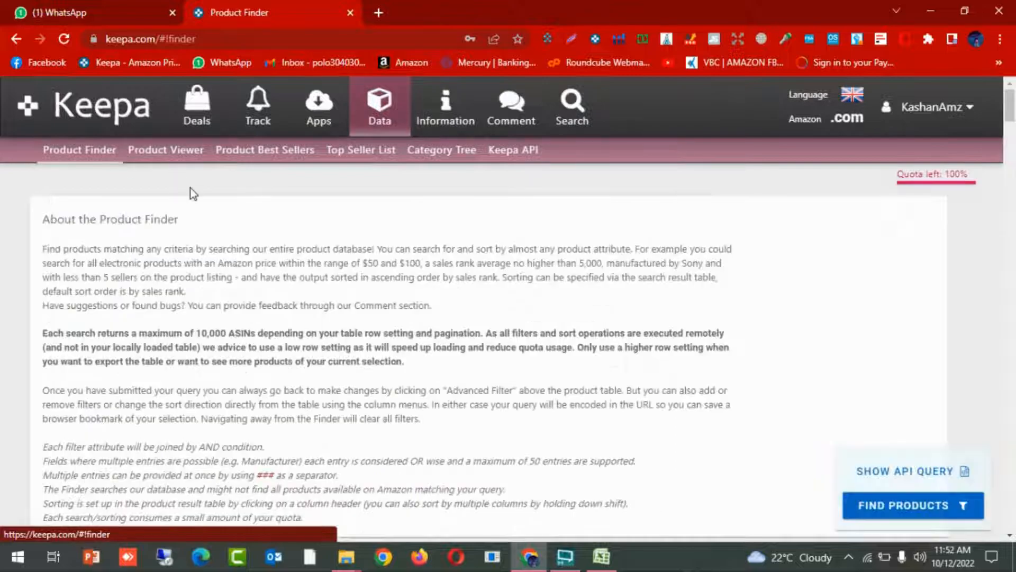
pyautogui.scroll(-12, 523, 367)
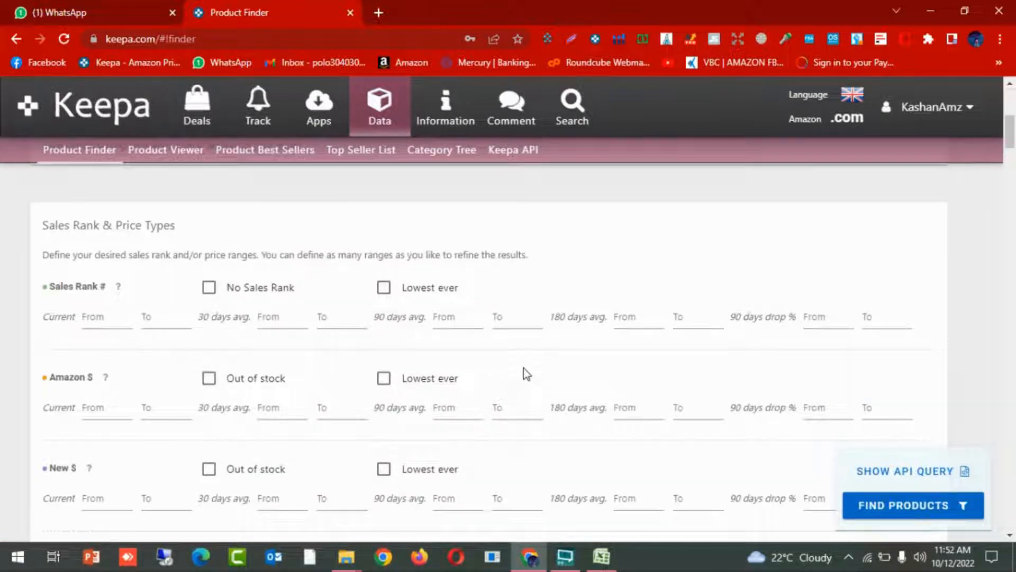
pyautogui.scroll(-8, 525, 374)
pyautogui.scroll(4, 525, 374)
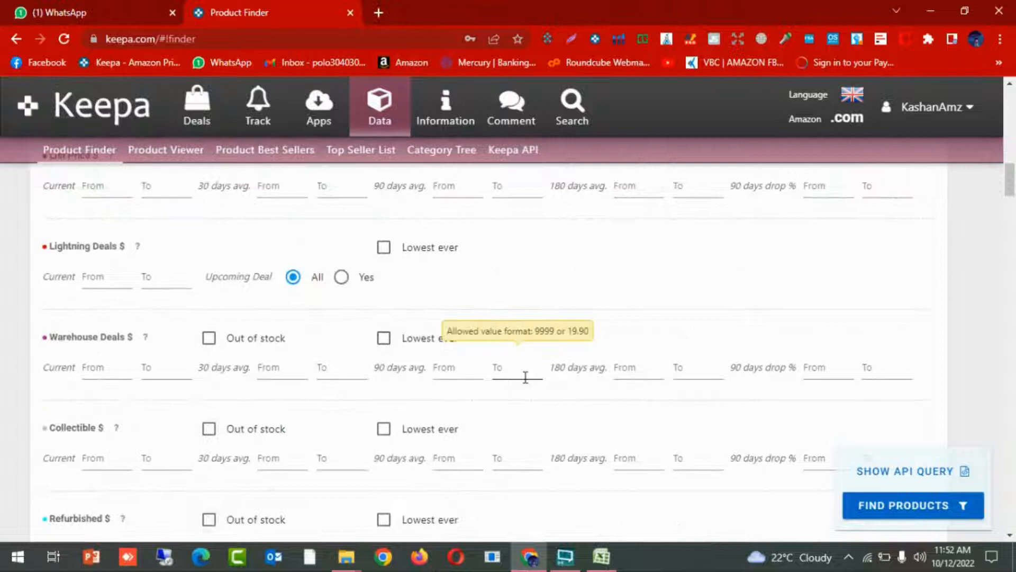
pyautogui.scroll(8, 525, 376)
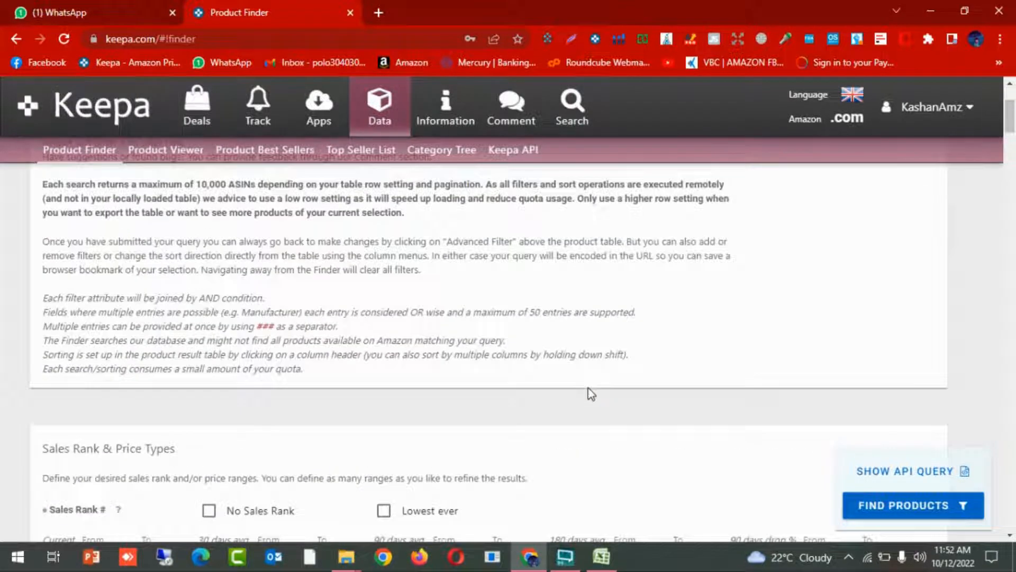
pyautogui.scroll(-4, 526, 411)
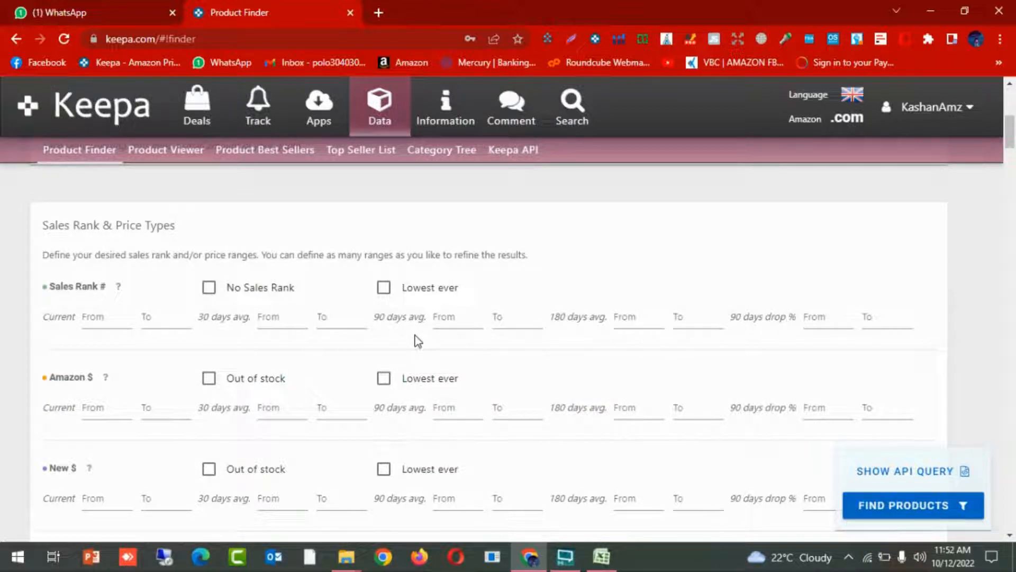
# Step: Filter the 90-day average Sales Rank from 1 to 60000 and restrict the Amazon price to out of stock
pyautogui.scroll(-2, 423, 332)
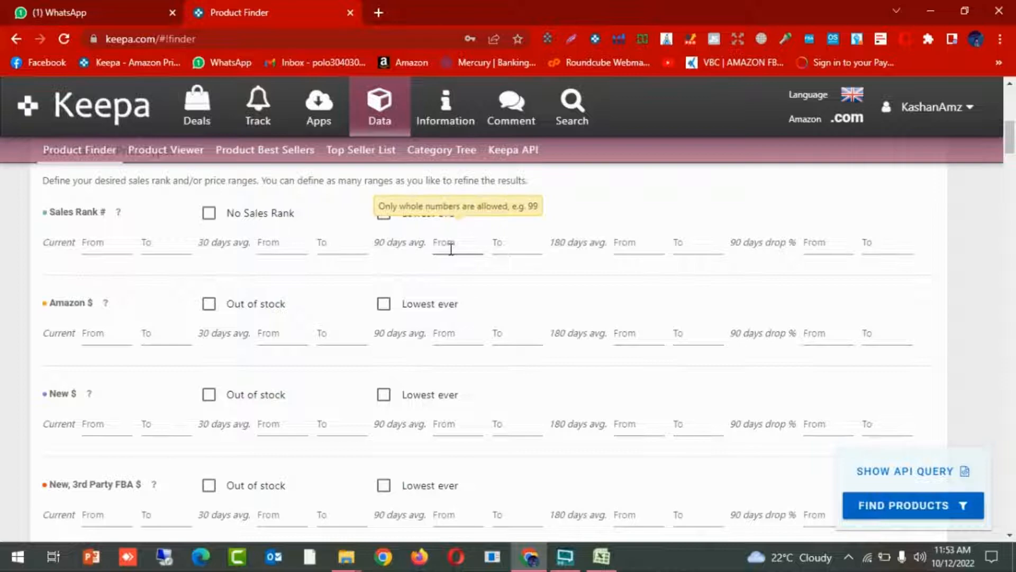
pyautogui.write('1')
pyautogui.click(499, 243)
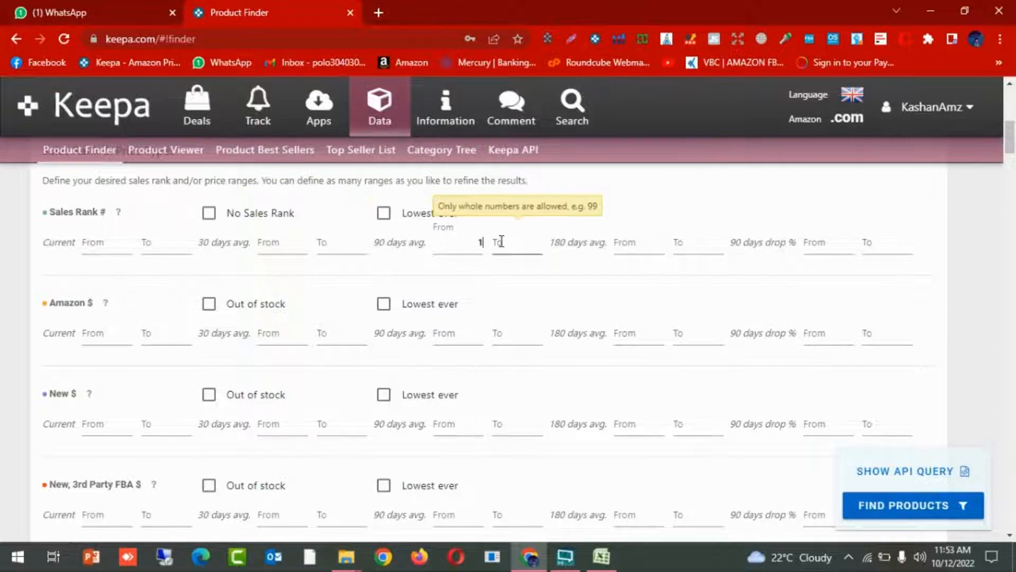
pyautogui.write('6')
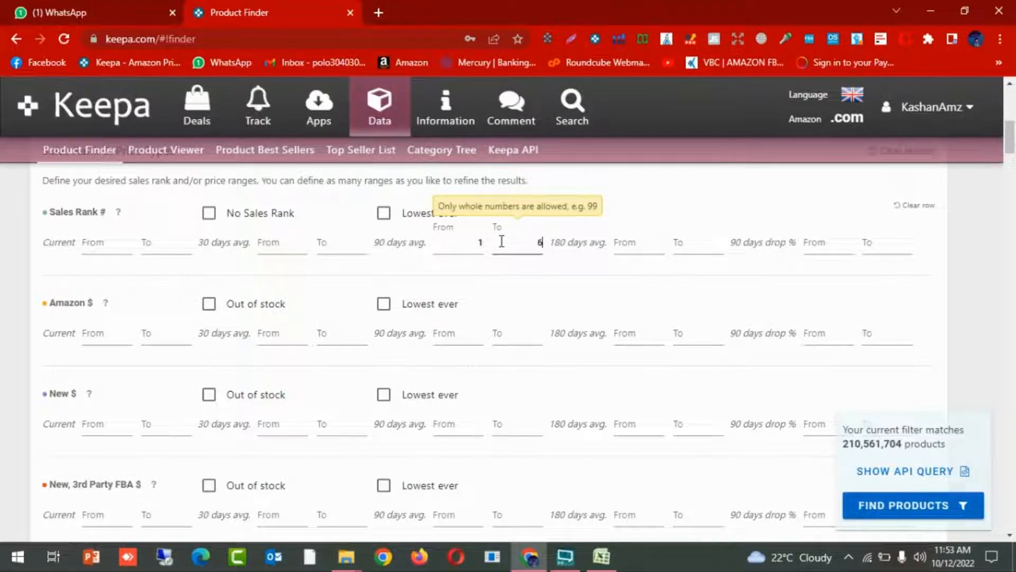
pyautogui.write('0000')
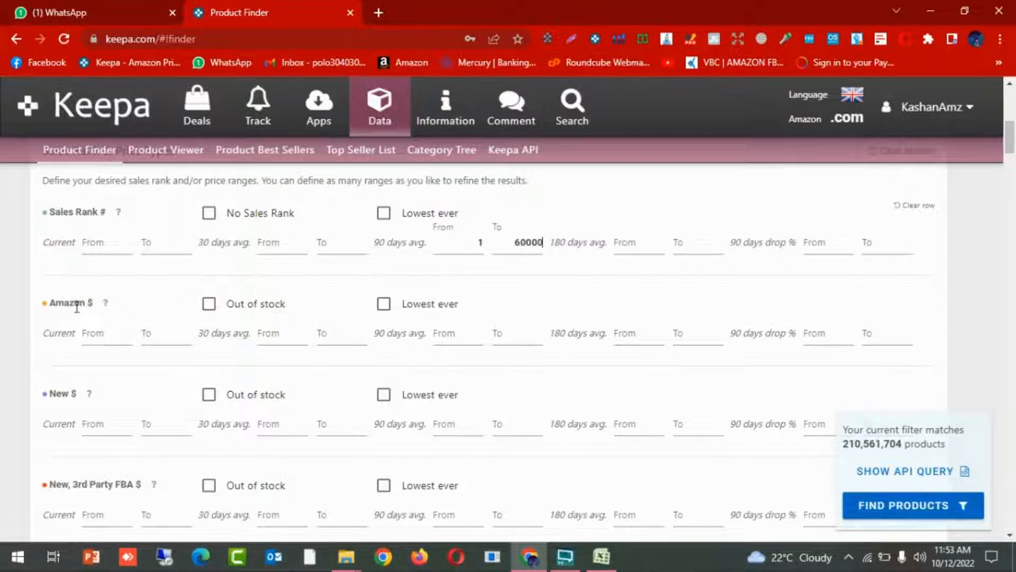
pyautogui.click(209, 305)
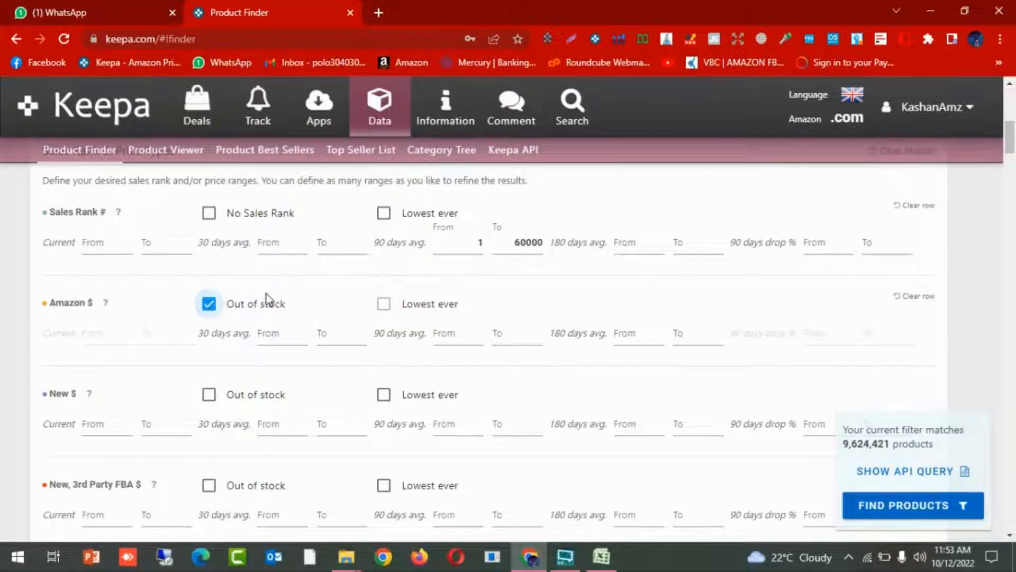
# Step: Set the 90-day average New price range from 15 to 100 dollars
pyautogui.scroll(-1, 268, 300)
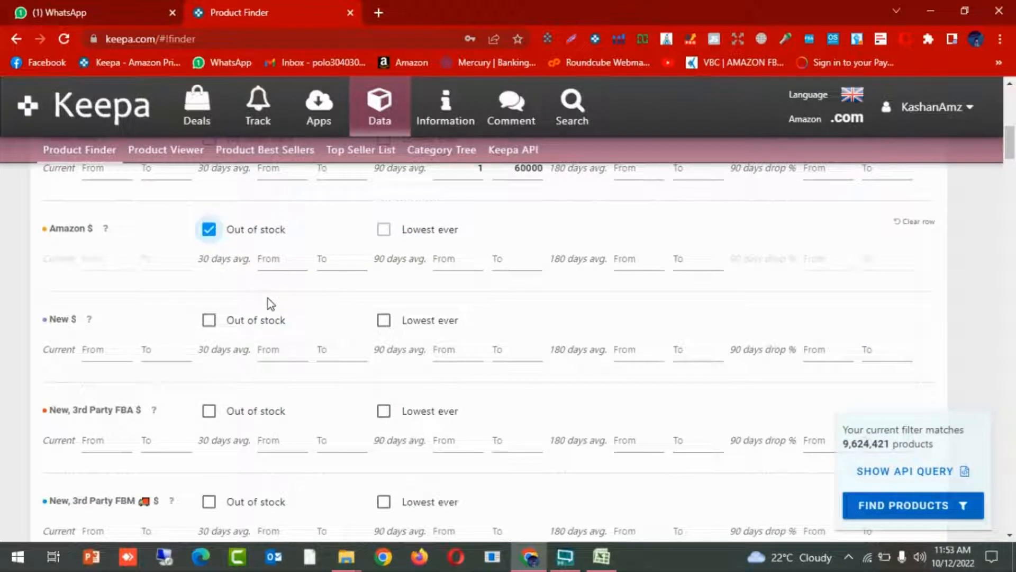
pyautogui.scroll(-1, 70, 333)
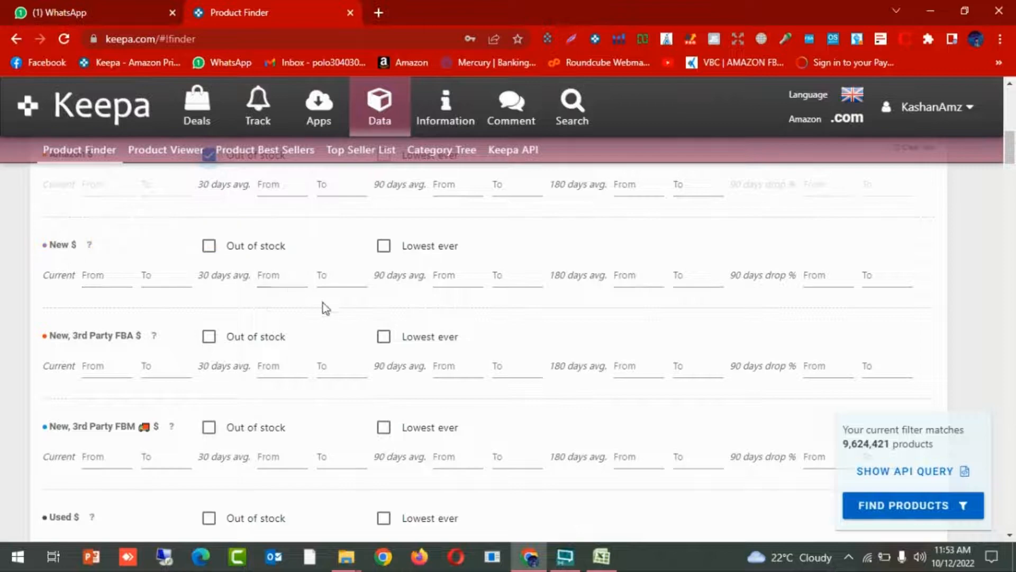
pyautogui.click(440, 275)
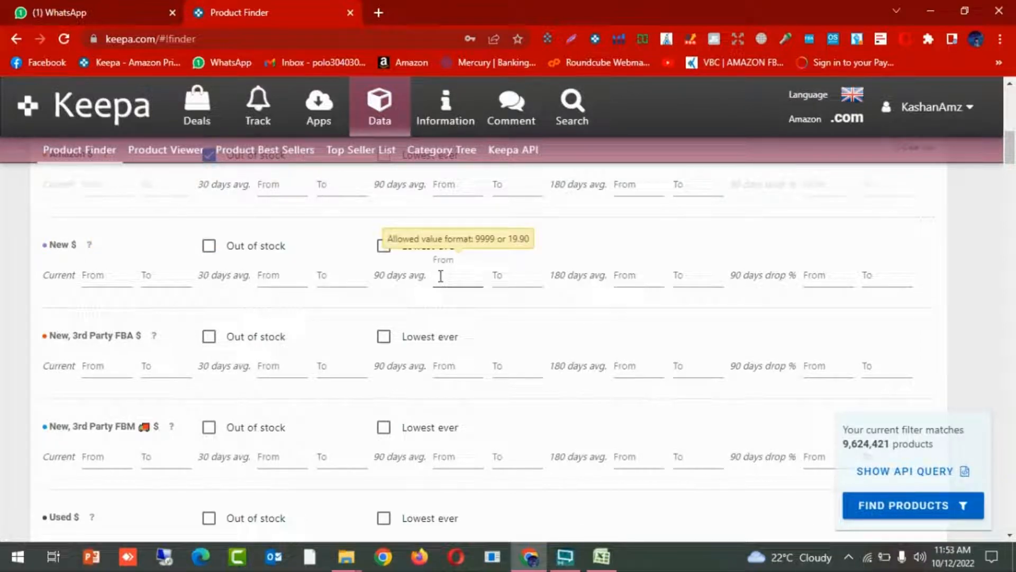
pyautogui.write('15')
pyautogui.click(500, 276)
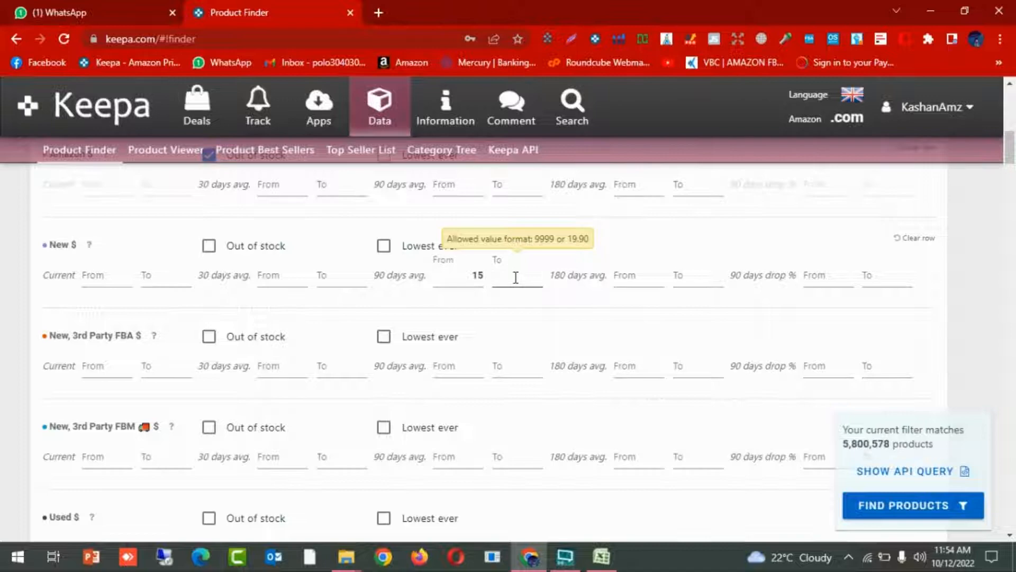
pyautogui.write('100')
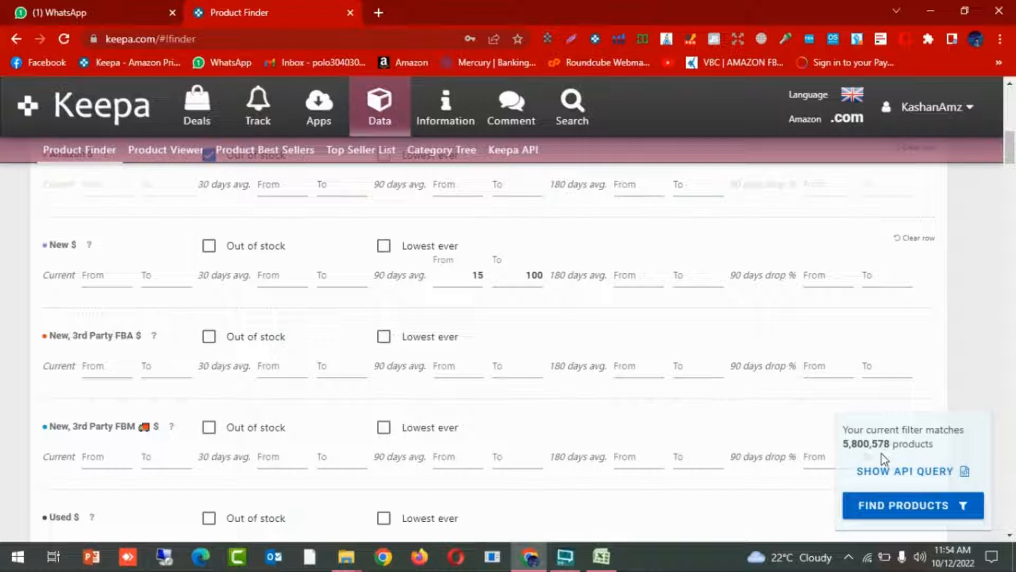
# Step: Choose Home & Kitchen as the root category in the Title, Brand and more section
pyautogui.scroll(-5, 607, 425)
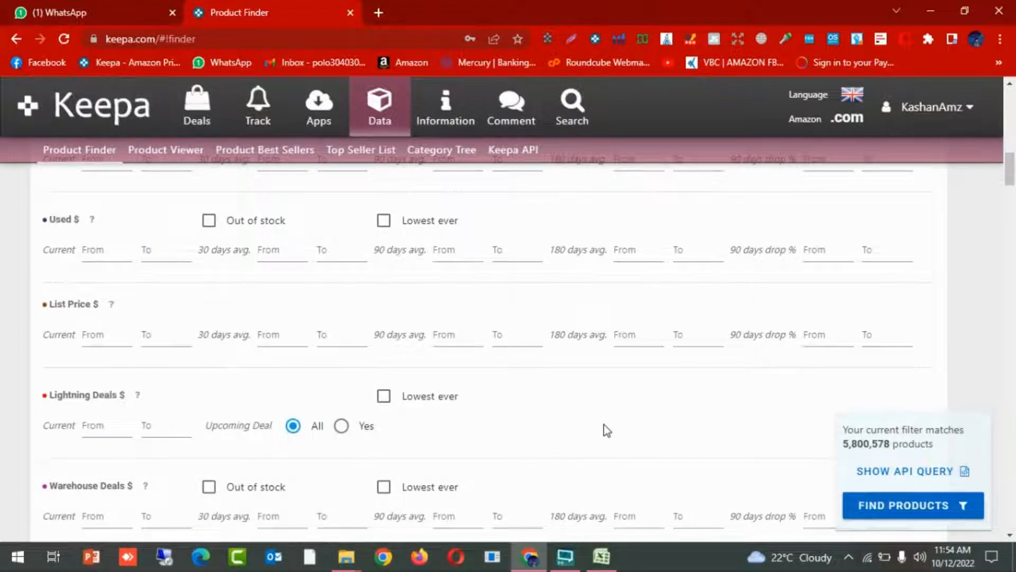
pyautogui.scroll(-4, 604, 425)
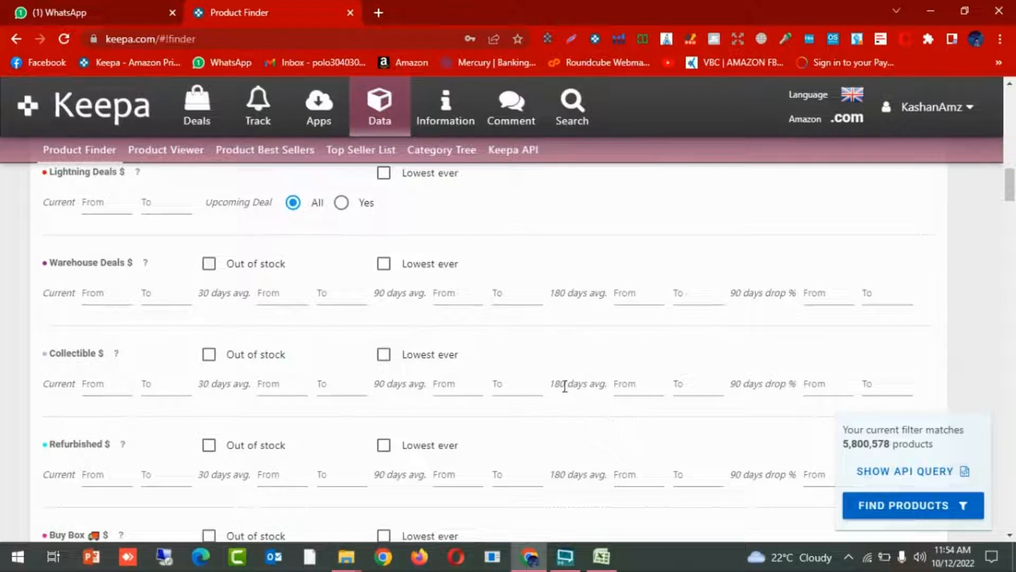
pyautogui.scroll(-5, 524, 302)
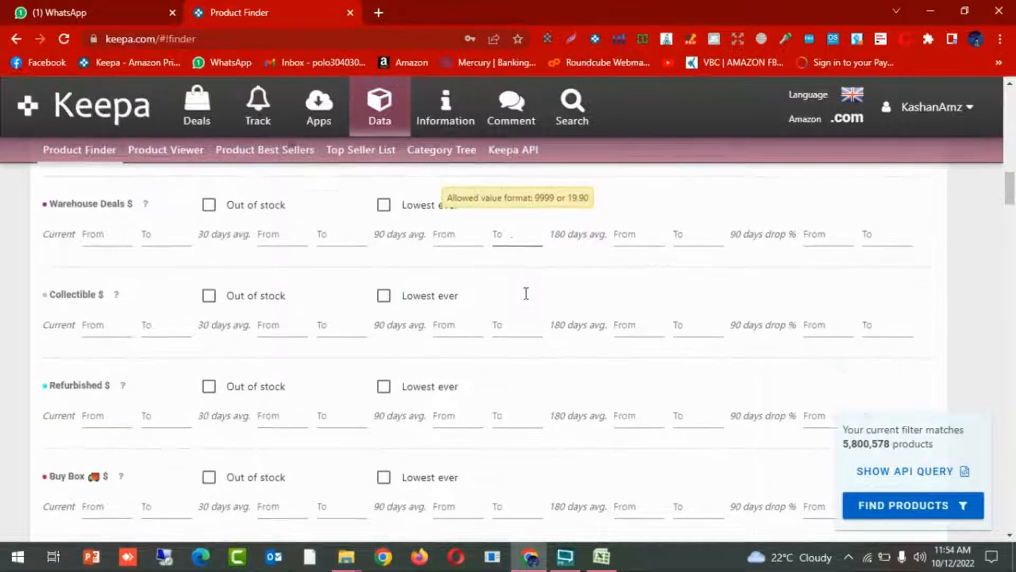
pyautogui.scroll(-10, 525, 294)
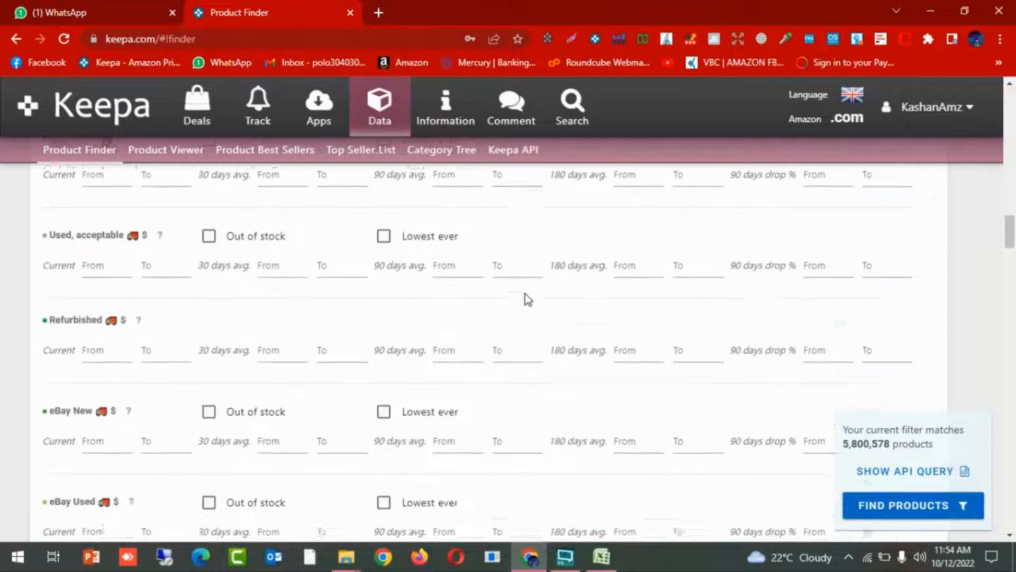
pyautogui.scroll(-5, 528, 299)
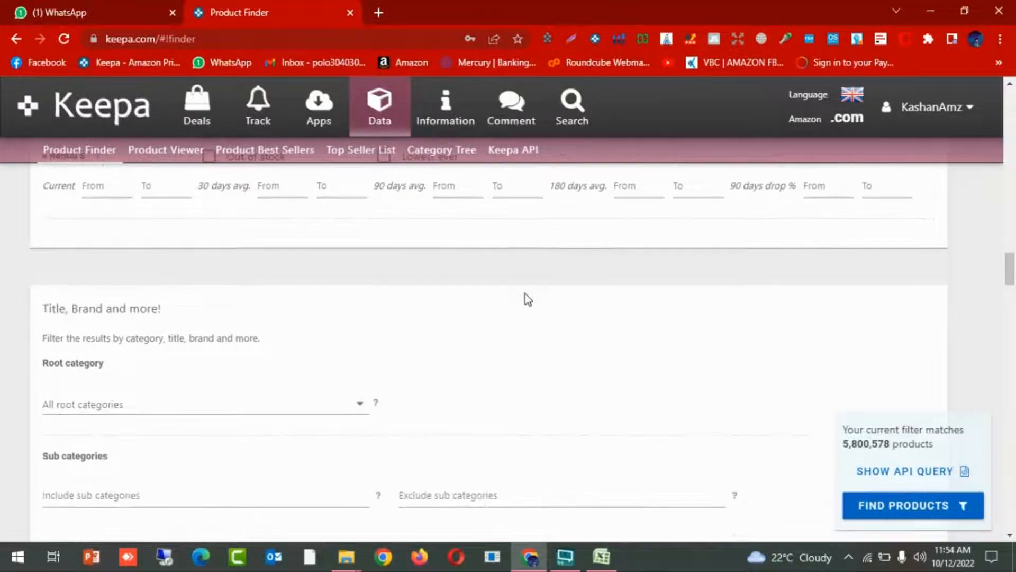
pyautogui.scroll(-1, 450, 310)
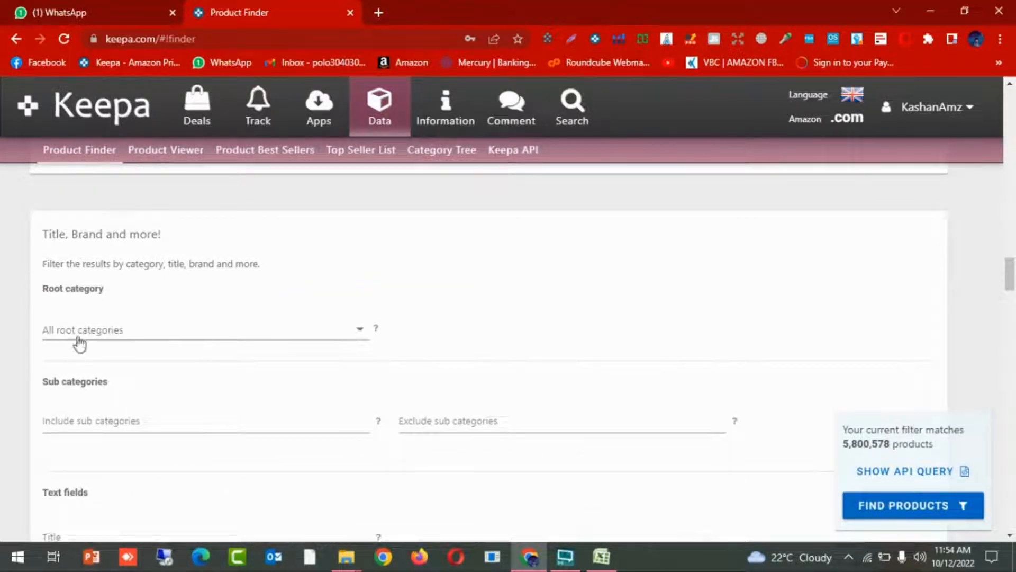
pyautogui.click(359, 335)
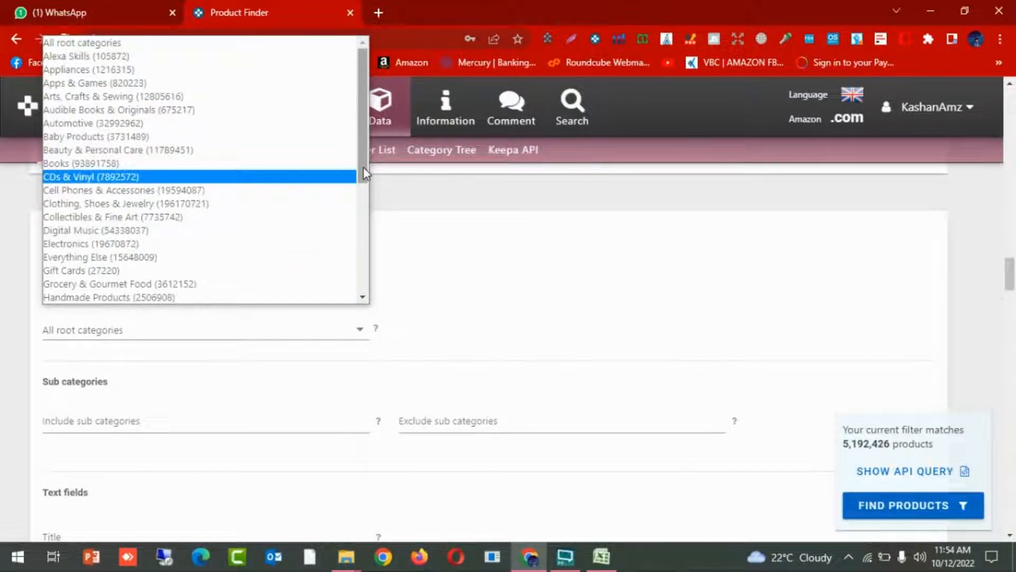
pyautogui.moveTo(363, 166); pyautogui.dragTo(364, 235)
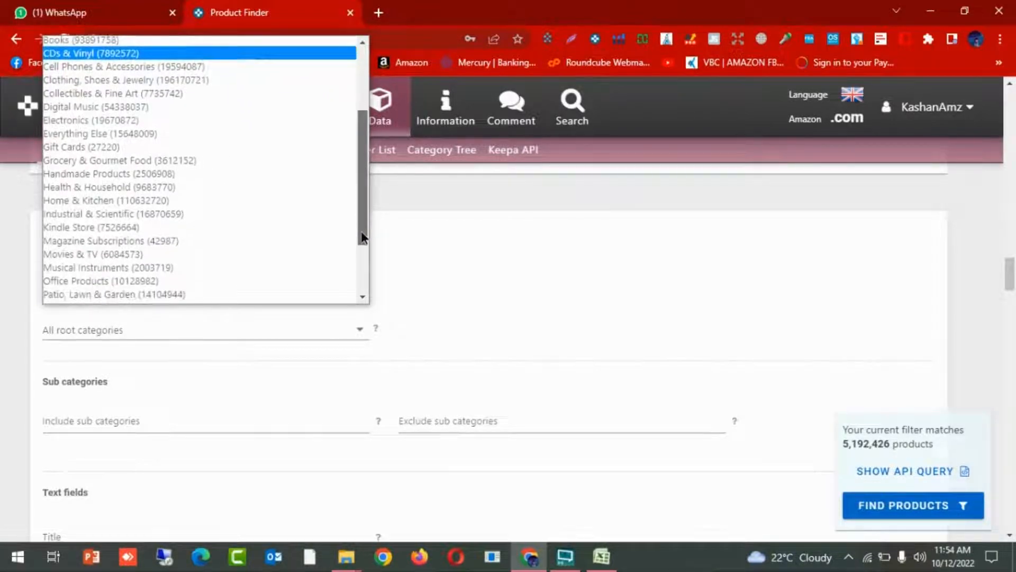
pyautogui.click(165, 198)
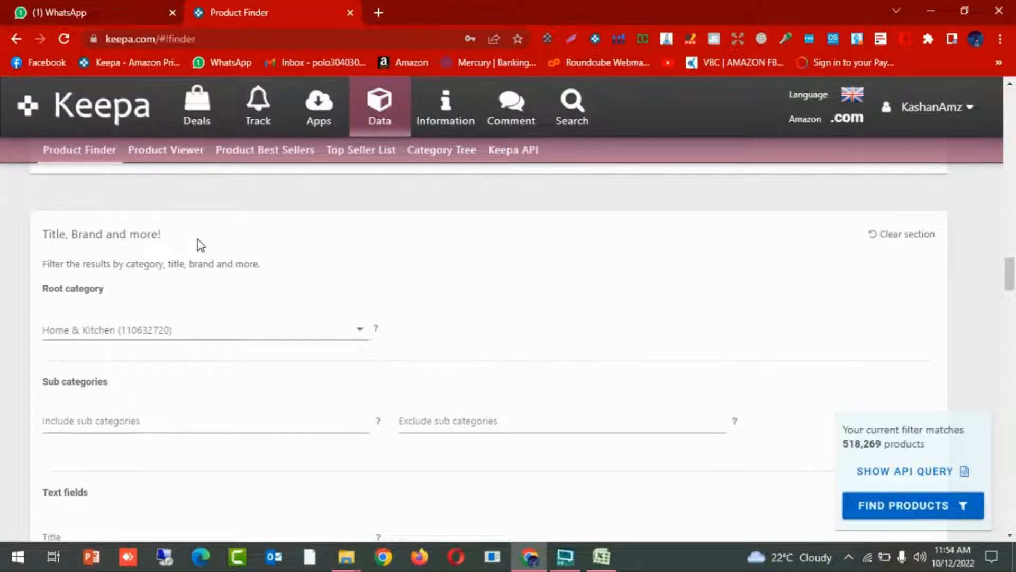
# Step: Set the 90-day average New Offer Count range from 5 to 25 in the Offer Counts section
pyautogui.scroll(-3, 274, 346)
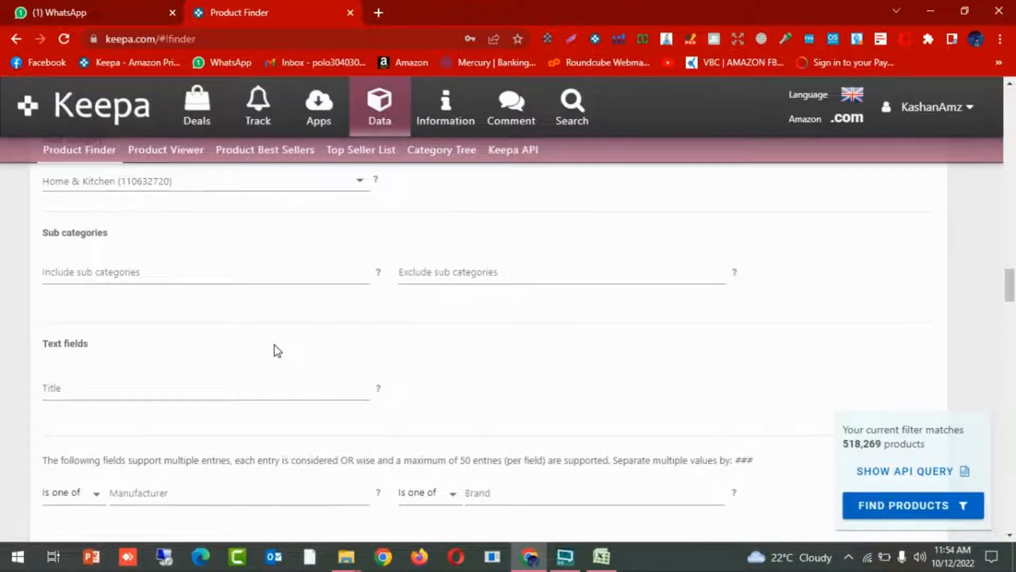
pyautogui.scroll(-3, 282, 291)
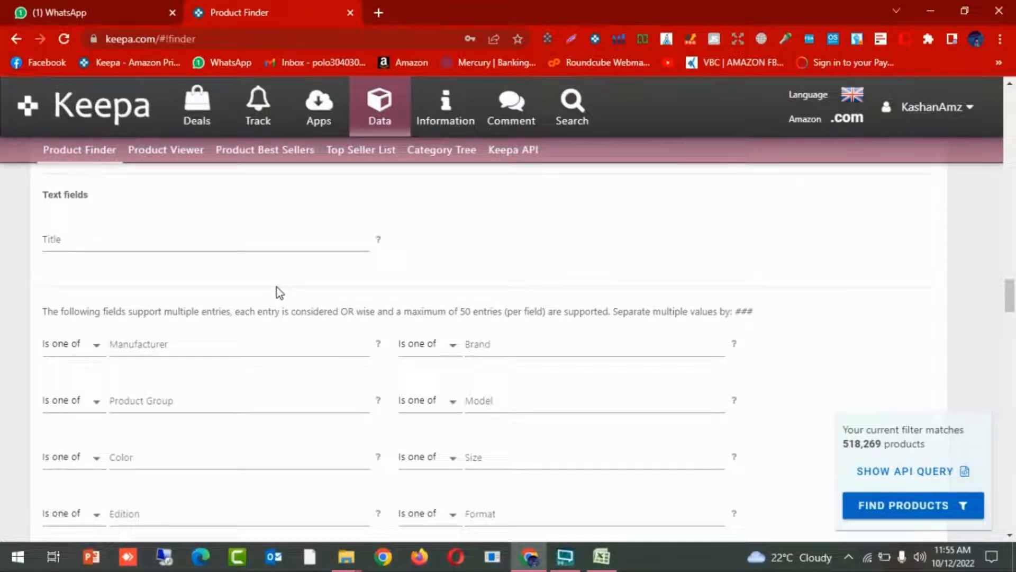
pyautogui.scroll(-4, 291, 315)
pyautogui.scroll(-5, 291, 316)
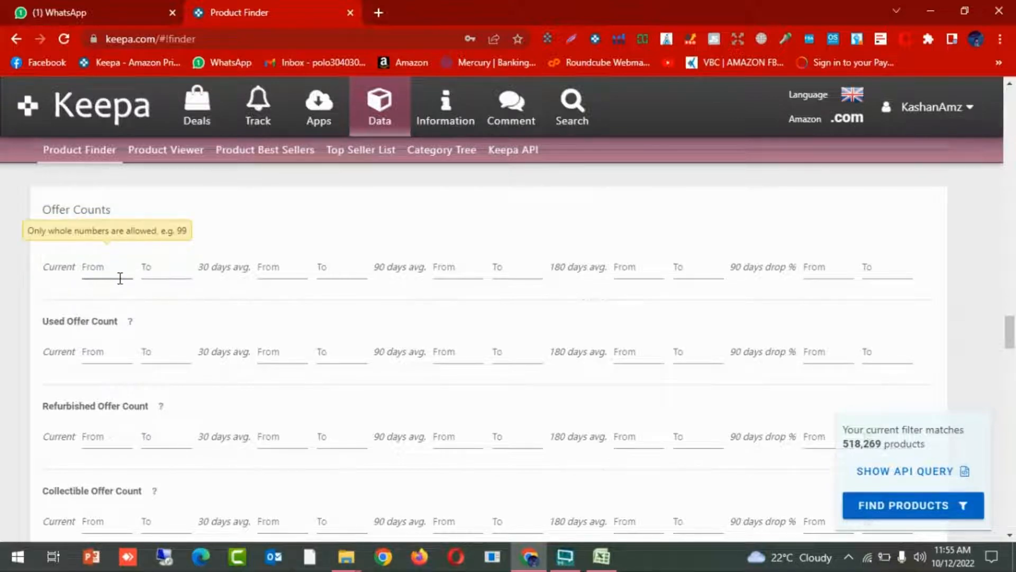
pyautogui.click(439, 272)
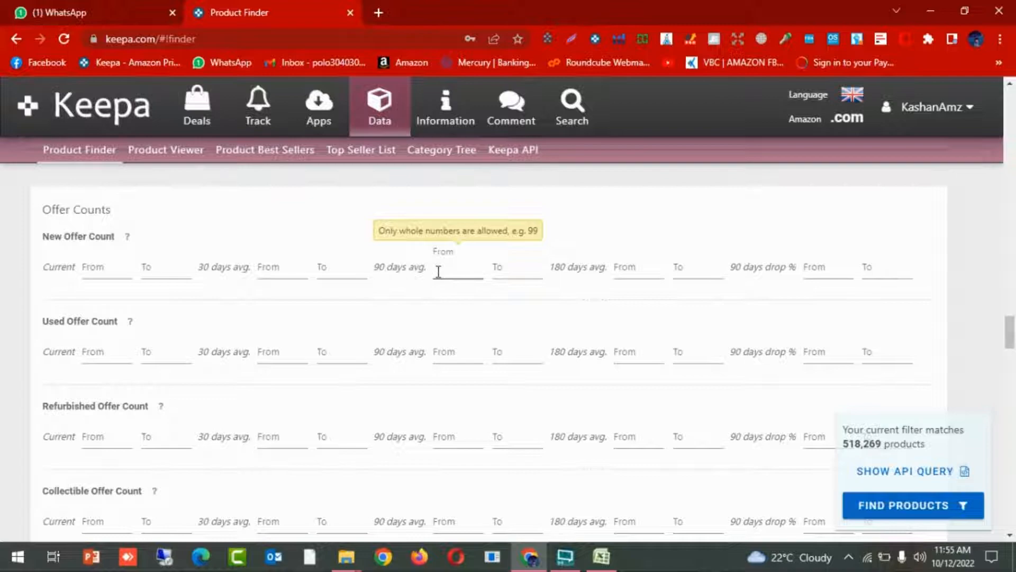
pyautogui.write('5')
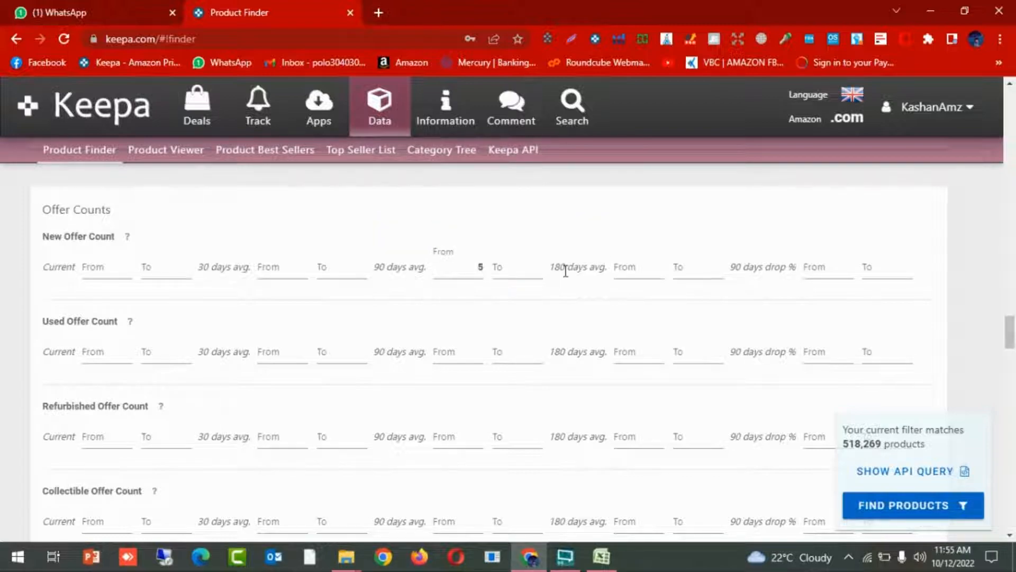
pyautogui.click(529, 273)
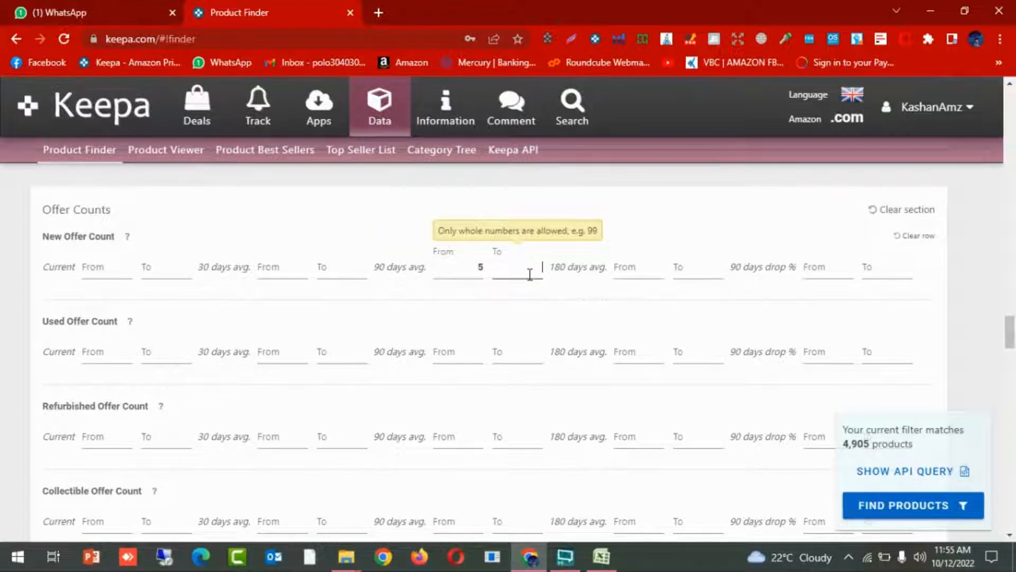
pyautogui.write('25')
pyautogui.press('BackSpace')
pyautogui.press('BackSpace')
pyautogui.write('25')
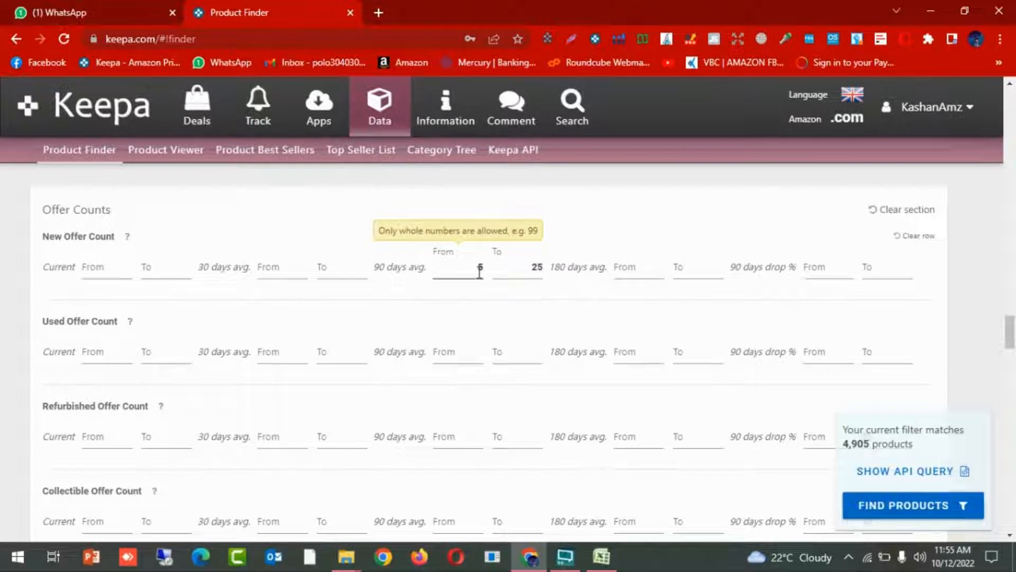
# Step: Restrict the Buy Box Seller to 3rd Party and set Buy Box: Is FBA to Yes
pyautogui.scroll(-1, 479, 272)
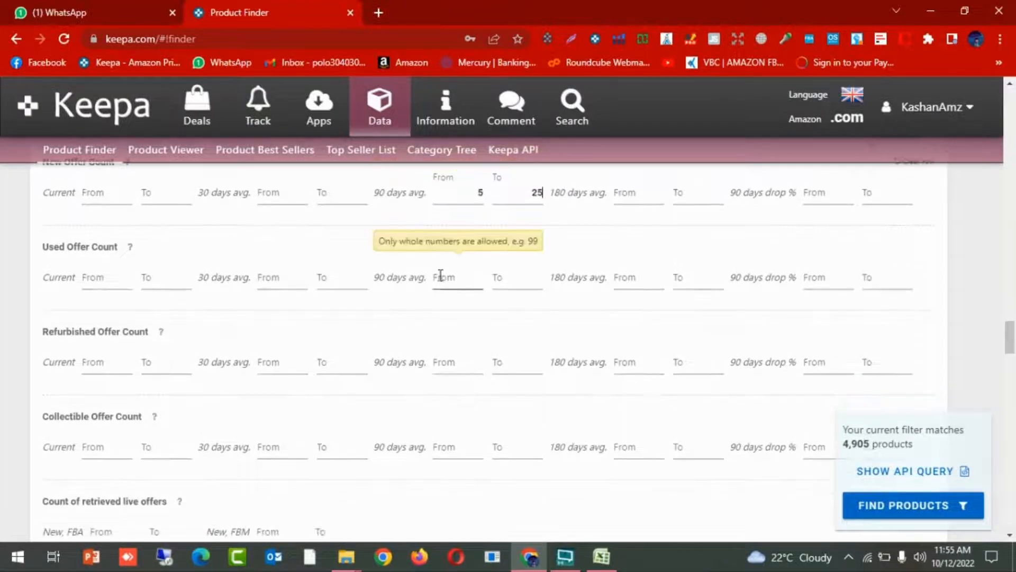
pyautogui.scroll(-4, 465, 274)
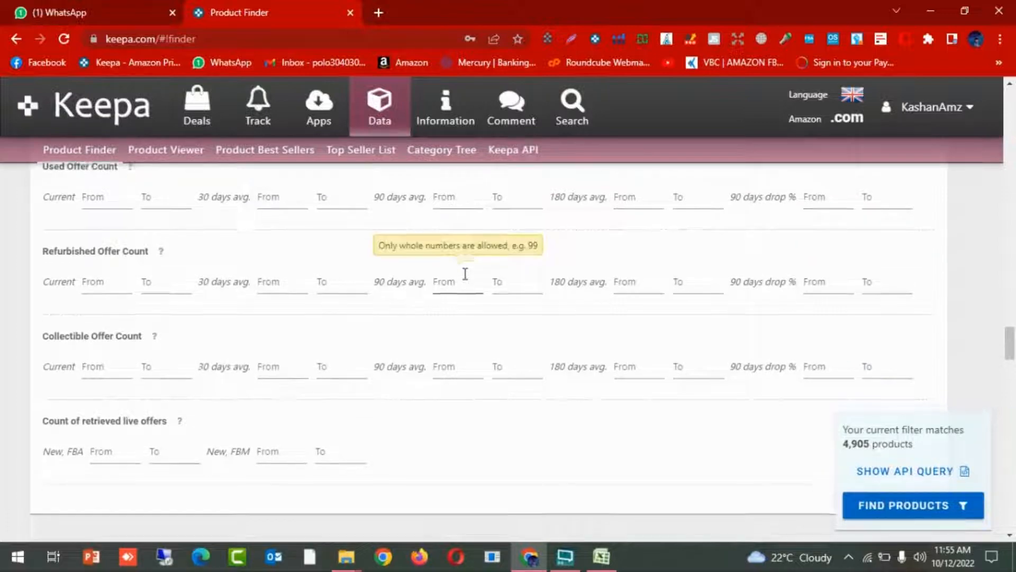
pyautogui.scroll(-2, 466, 277)
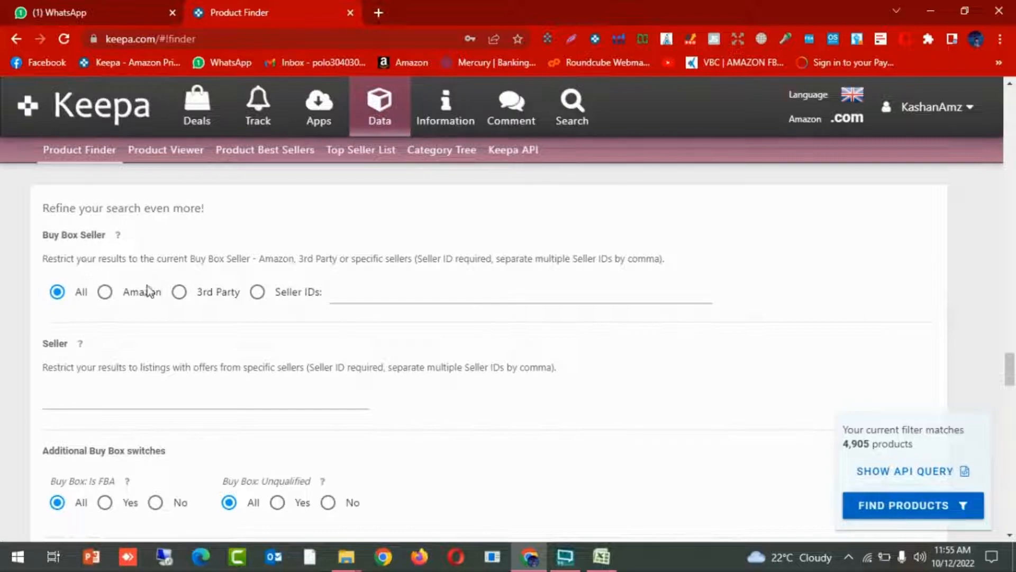
pyautogui.click(178, 296)
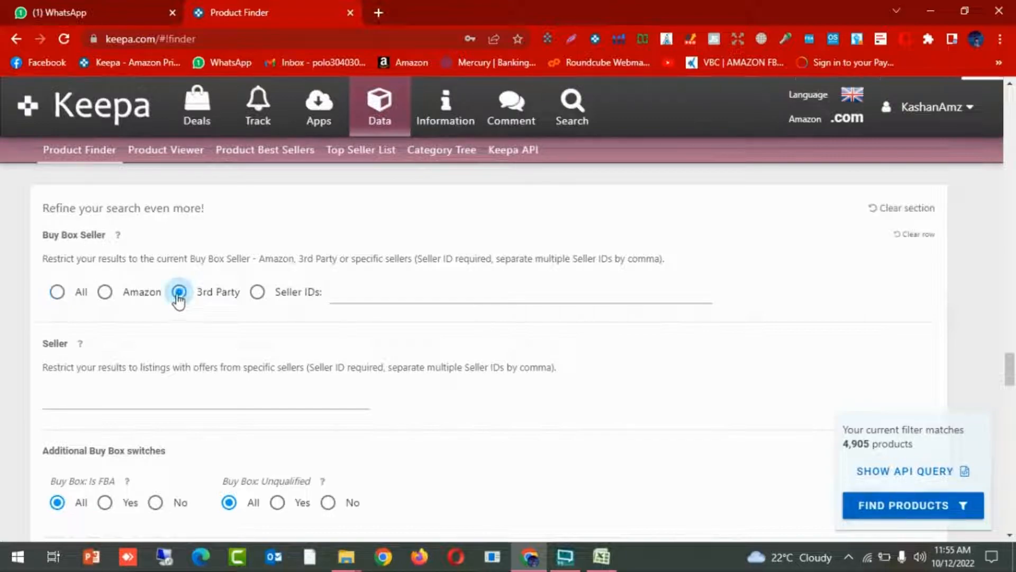
pyautogui.scroll(-3, 178, 295)
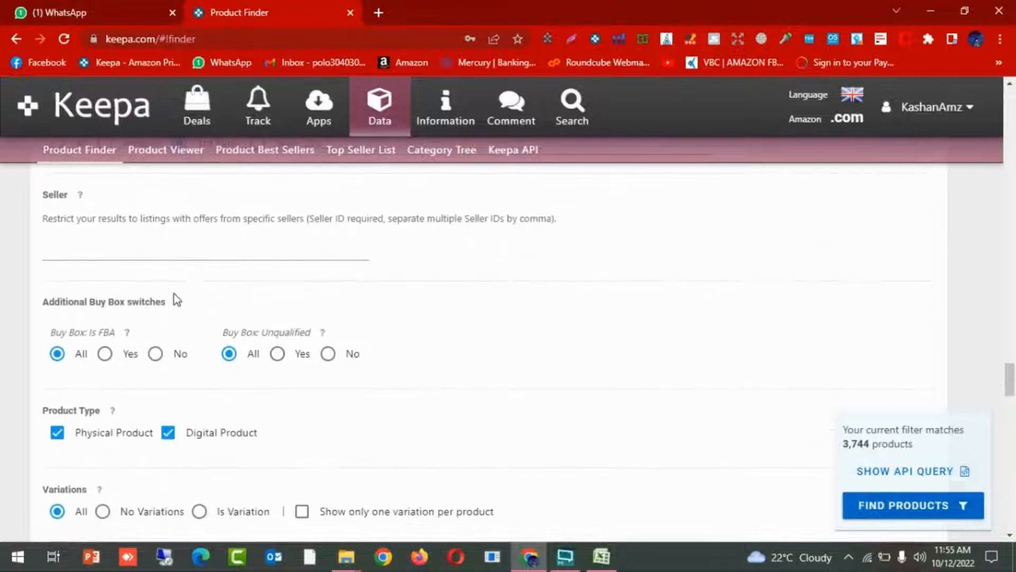
pyautogui.click(106, 364)
# Step: Exclude digital products from the Product Type filter and set Variations to No Variations
pyautogui.scroll(-1, 107, 366)
pyautogui.scroll(-1, 108, 365)
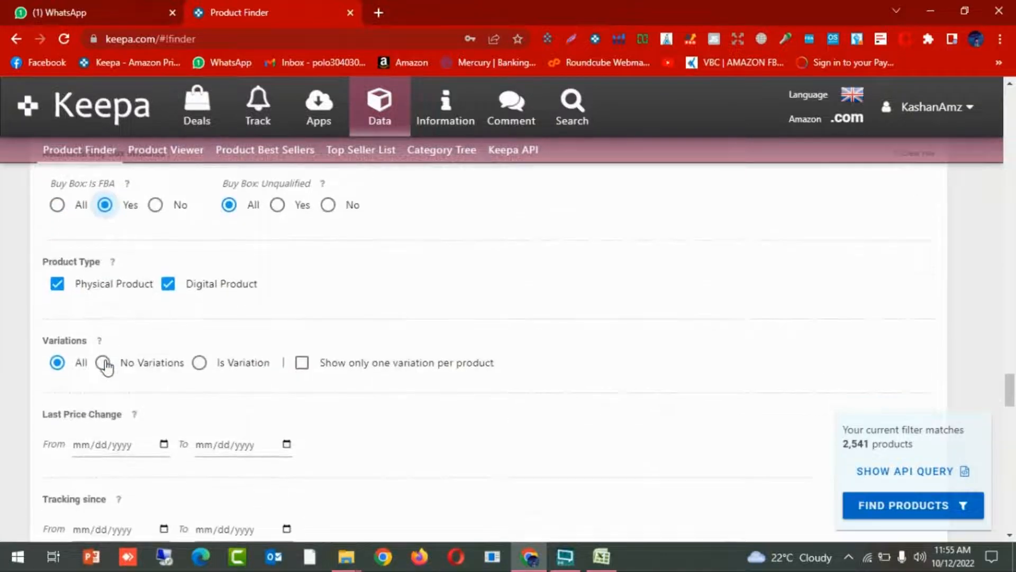
pyautogui.click(168, 285)
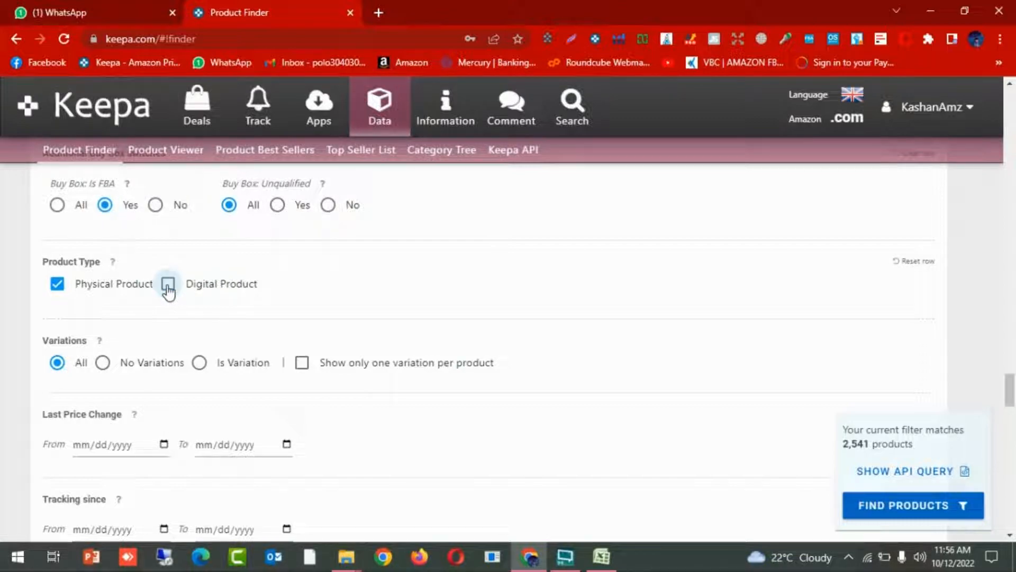
pyautogui.scroll(-2, 168, 290)
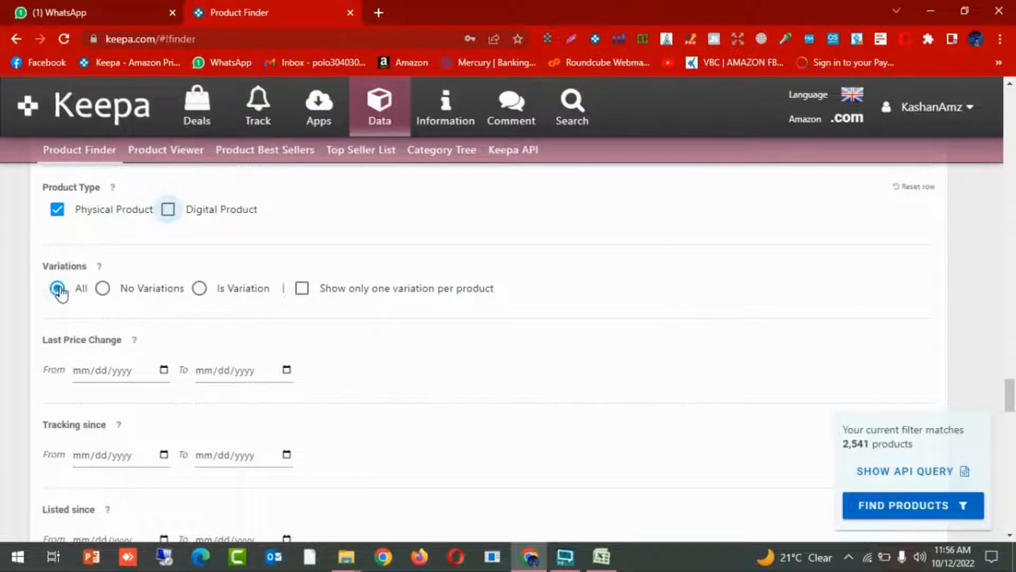
pyautogui.click(104, 294)
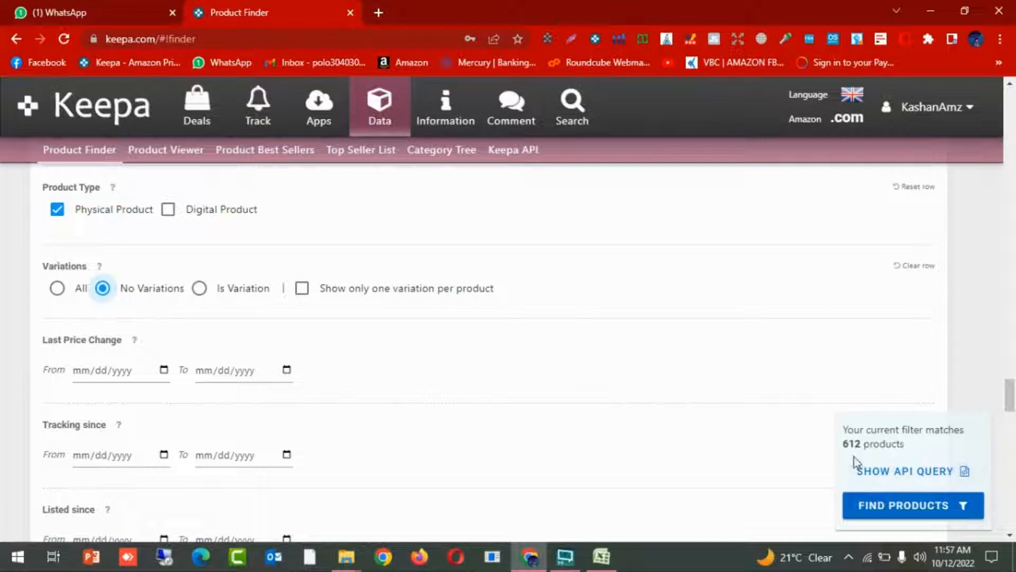
pyautogui.click(57, 290)
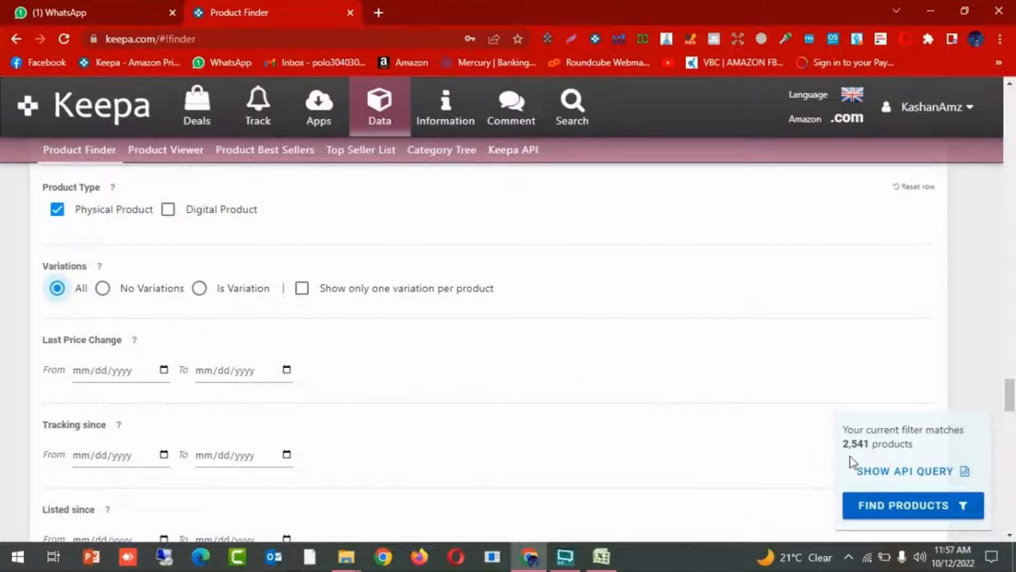
pyautogui.click(103, 289)
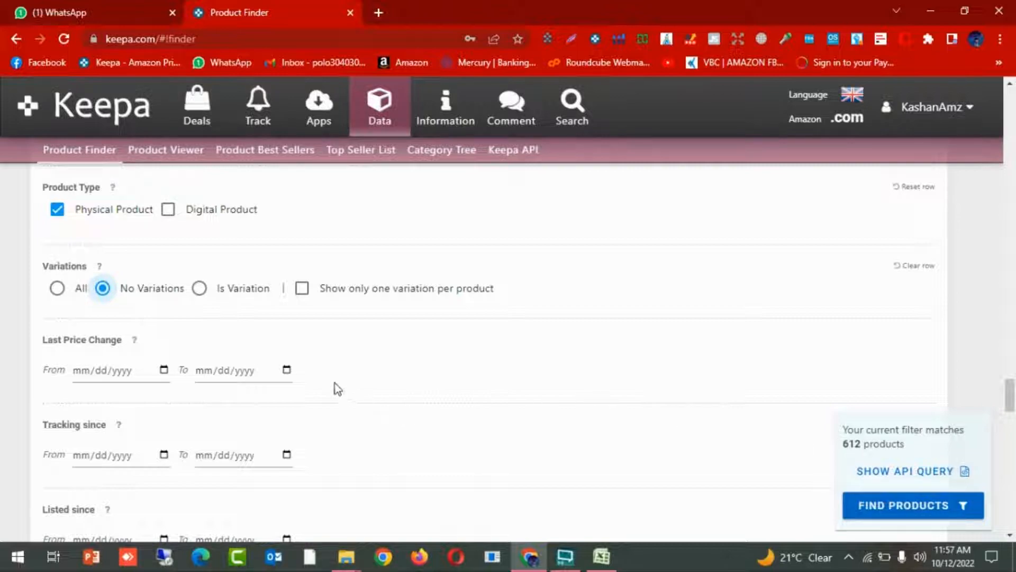
# Step: Set the minimum Rating to 3.5 and the minimum 90-day average Review Count to 50
pyautogui.scroll(-8, 336, 370)
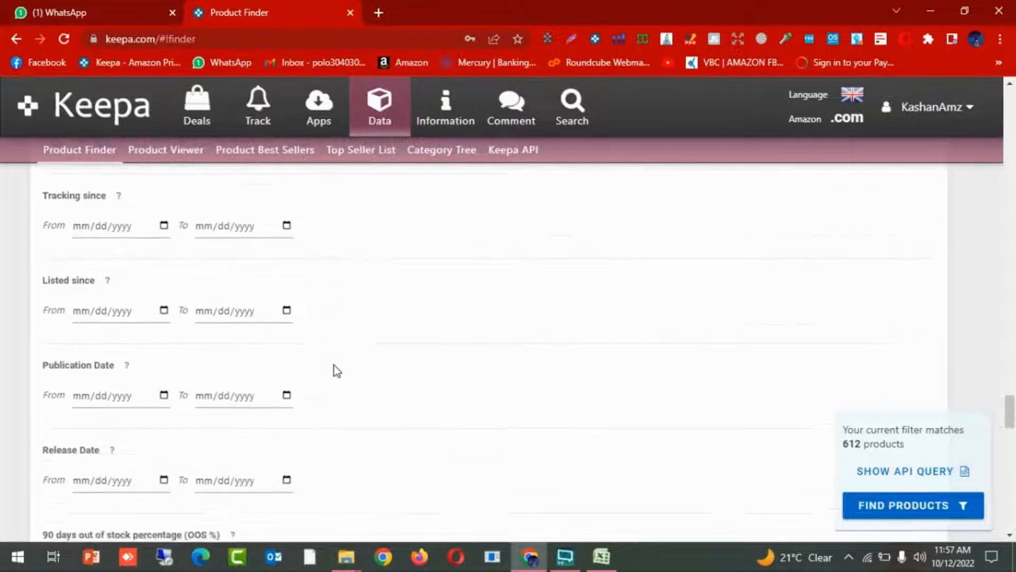
pyautogui.scroll(-3, 334, 366)
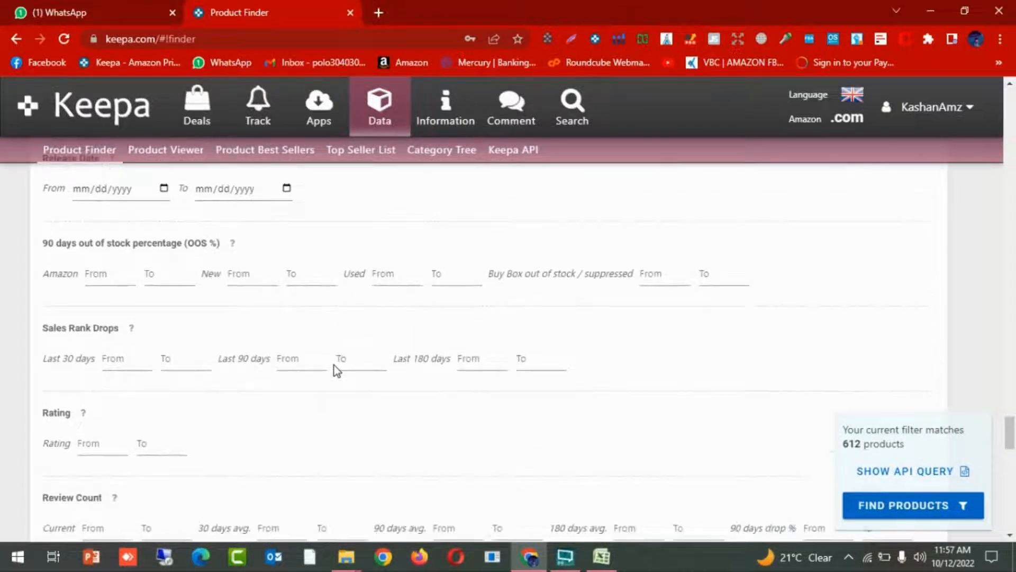
pyautogui.scroll(-2, 334, 365)
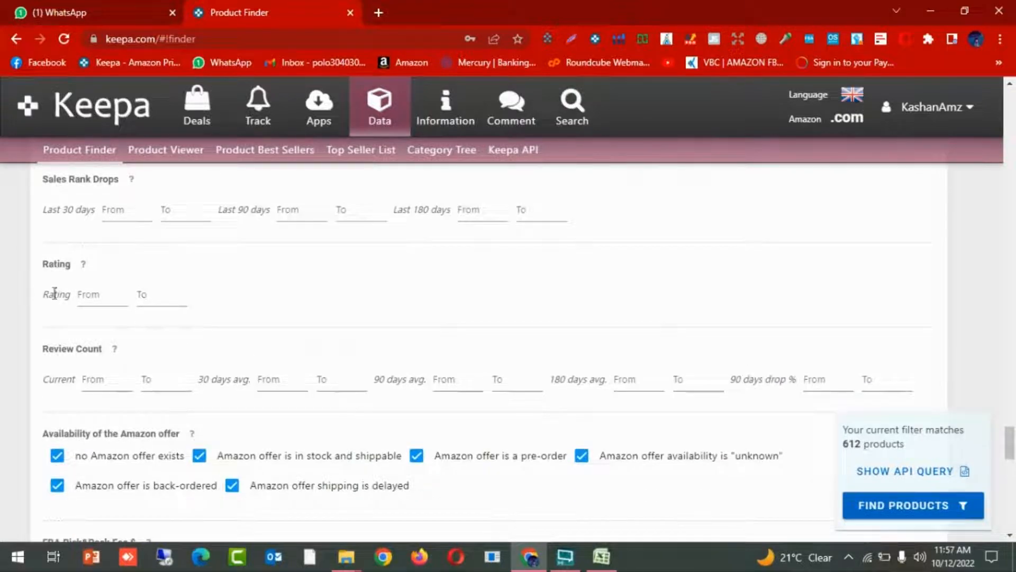
pyautogui.click(84, 294)
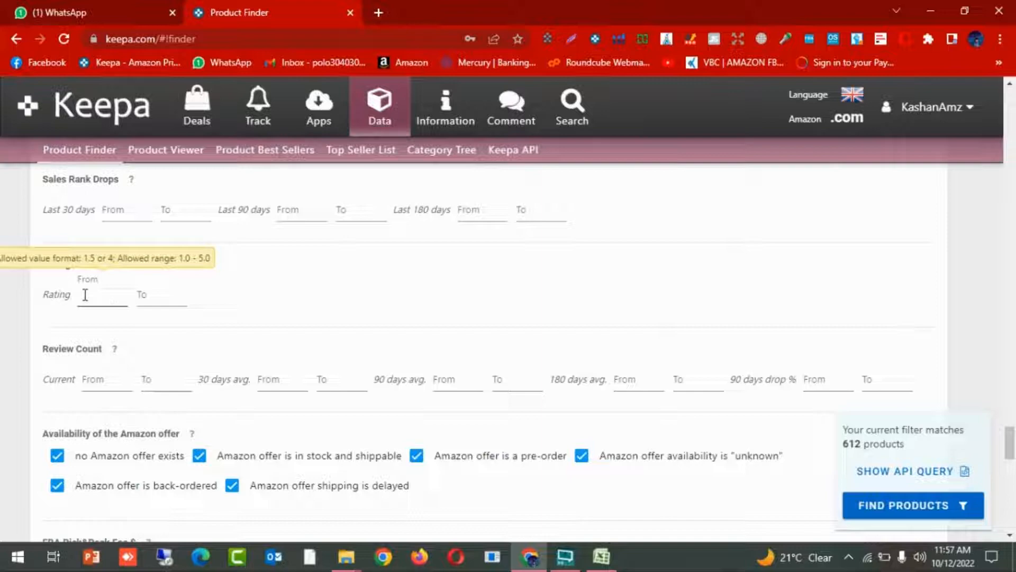
pyautogui.write('3.5')
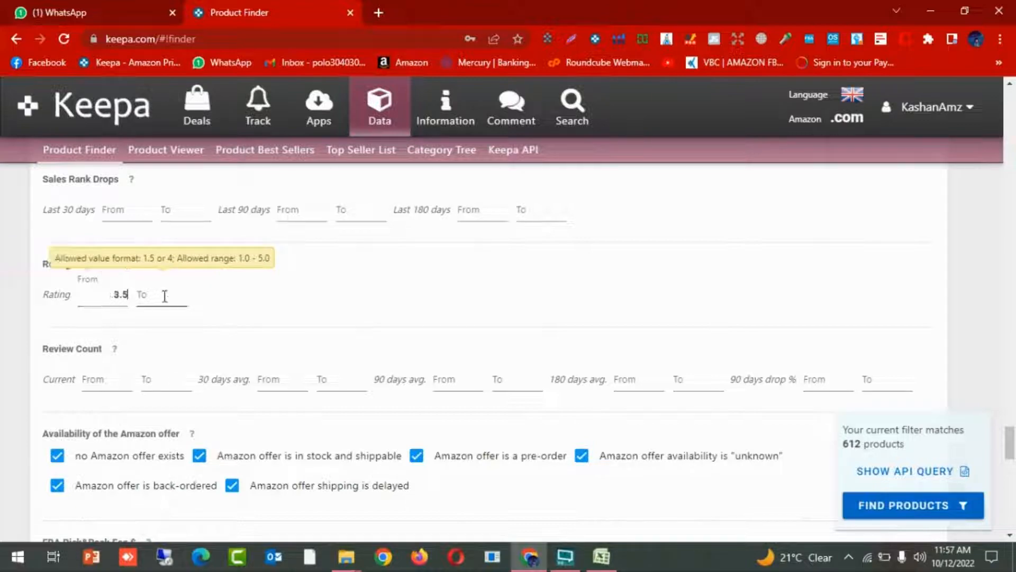
pyautogui.scroll(-1, 165, 296)
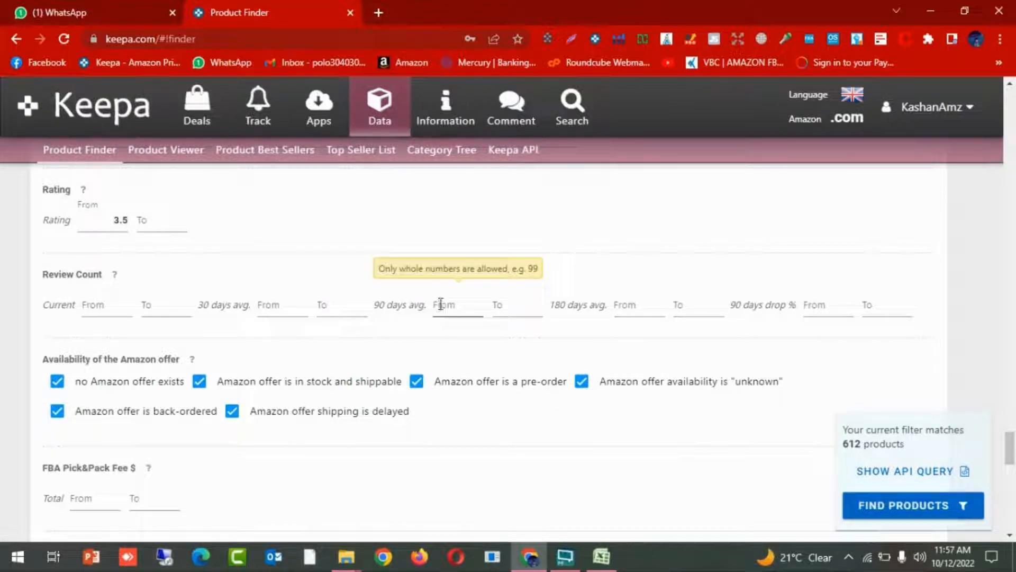
pyautogui.click(464, 304)
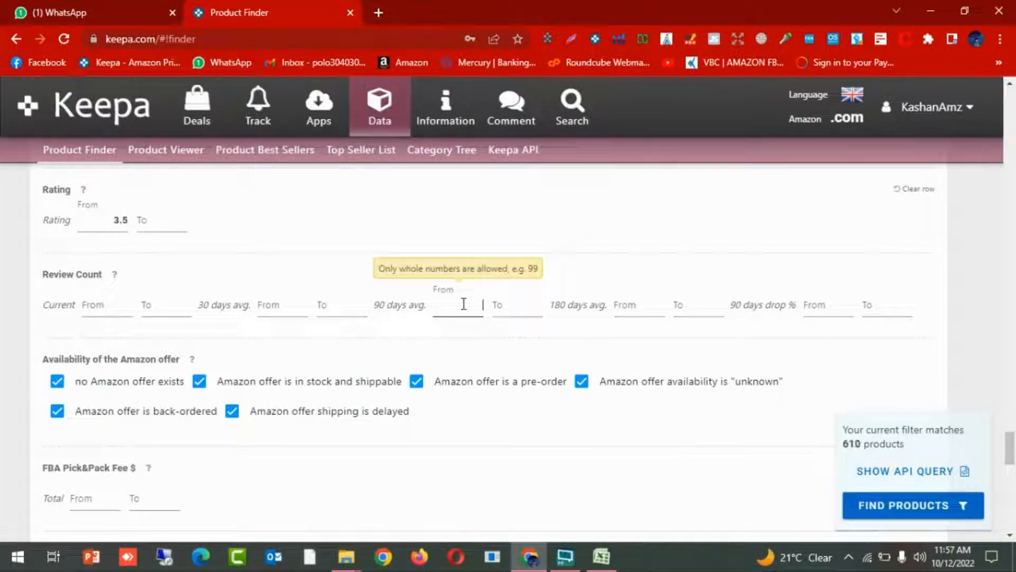
pyautogui.write('50')
# Step: Exclude the in stock and shippable, pre-order and "unknown" options from the Availability of the Amazon offer filter
pyautogui.scroll(-1, 478, 317)
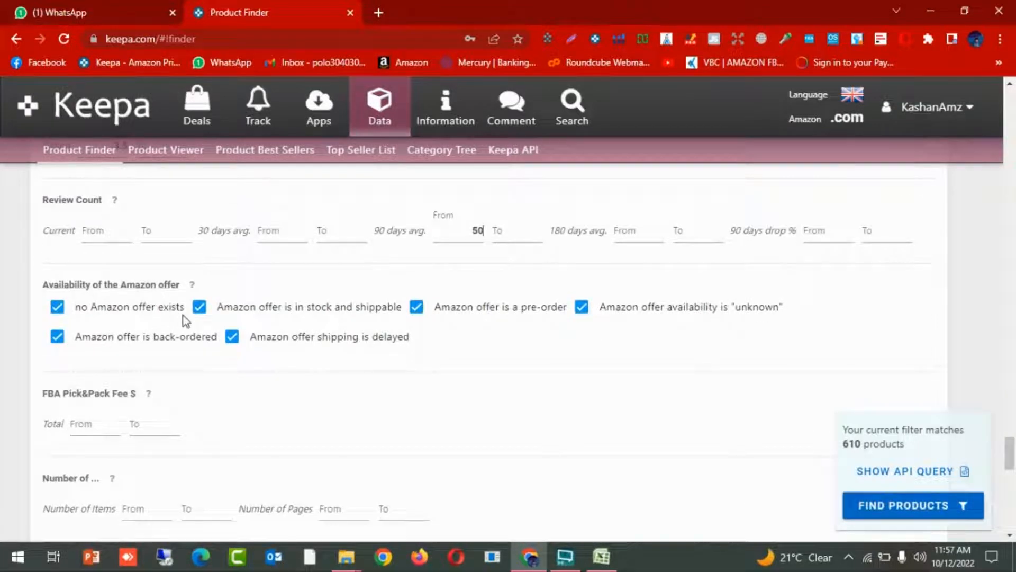
pyautogui.click(199, 309)
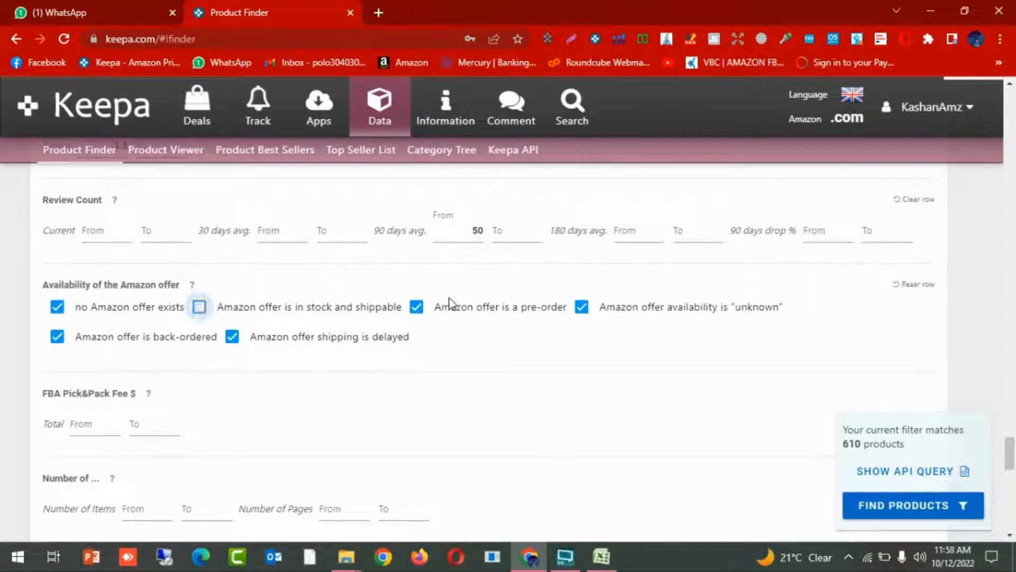
pyautogui.click(417, 308)
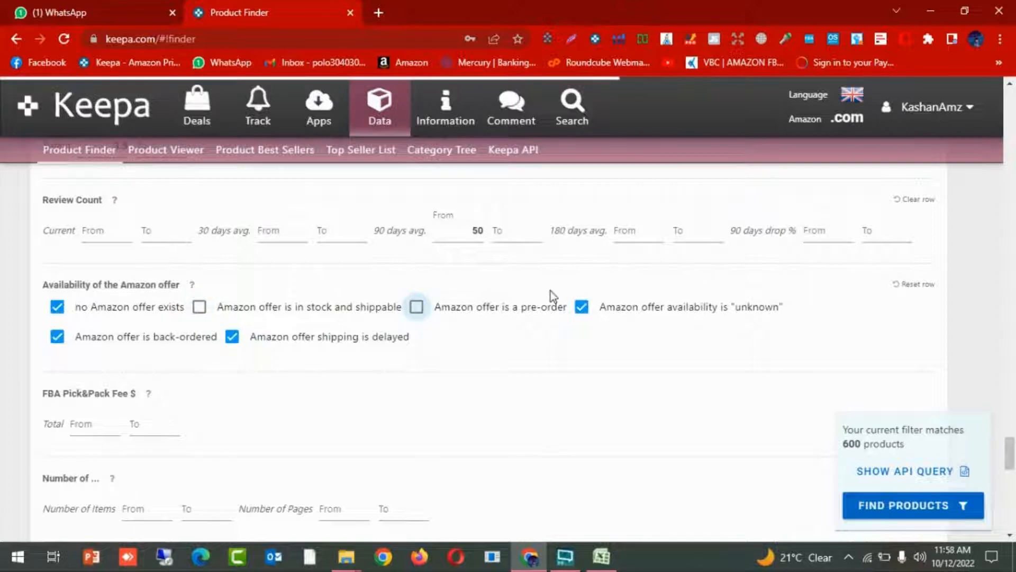
pyautogui.click(581, 312)
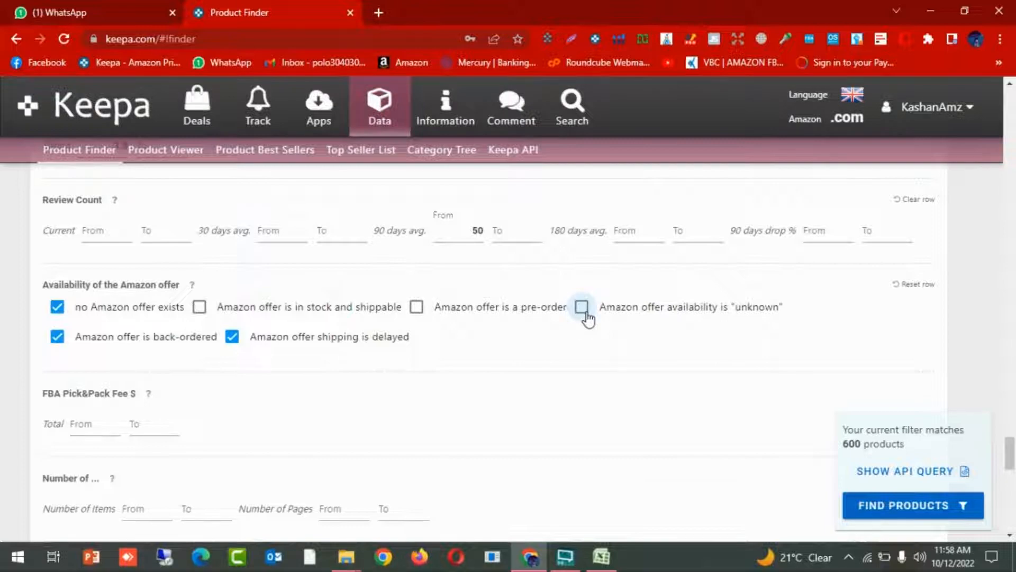
# Step: Set the maximum Item weight to 2500 g
pyautogui.scroll(-2, 588, 317)
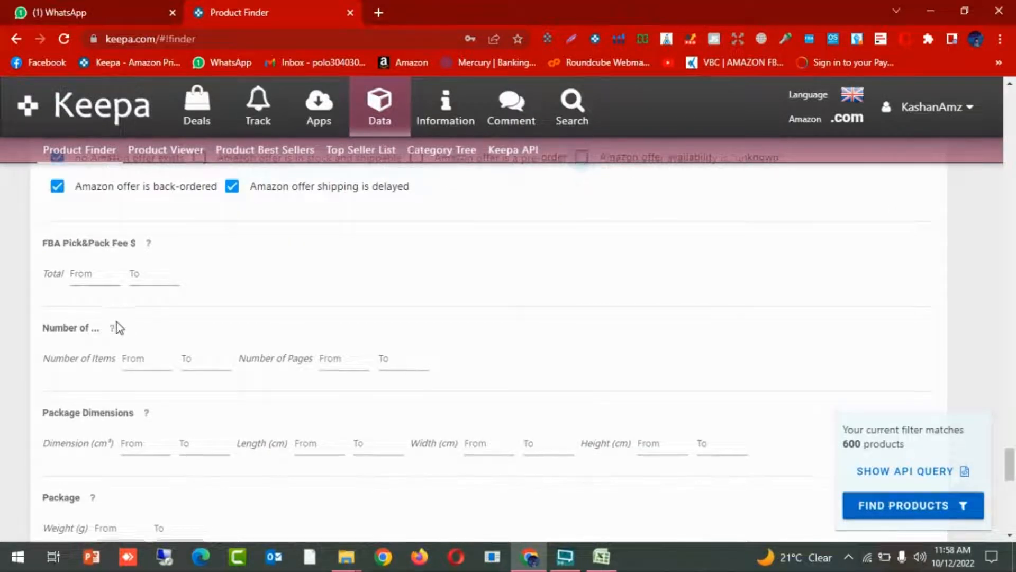
pyautogui.scroll(-1, 119, 326)
pyautogui.scroll(-3, 155, 373)
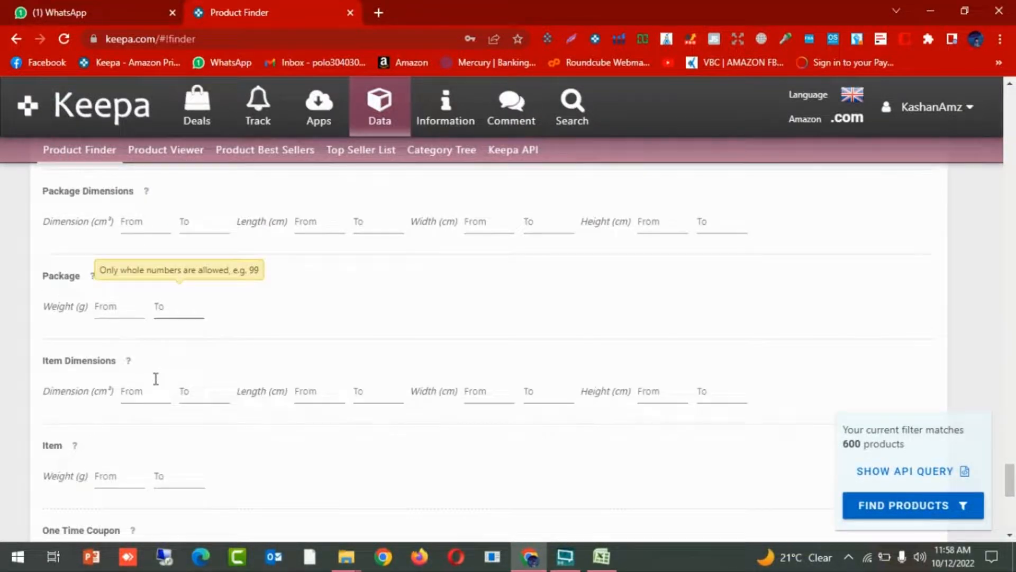
pyautogui.scroll(-1, 156, 379)
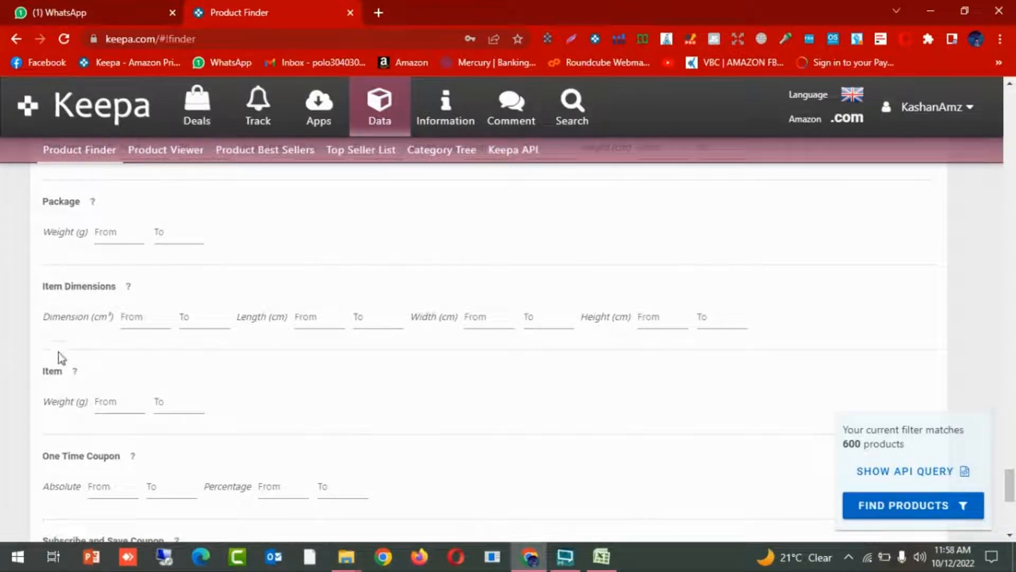
pyautogui.scroll(-3, 72, 381)
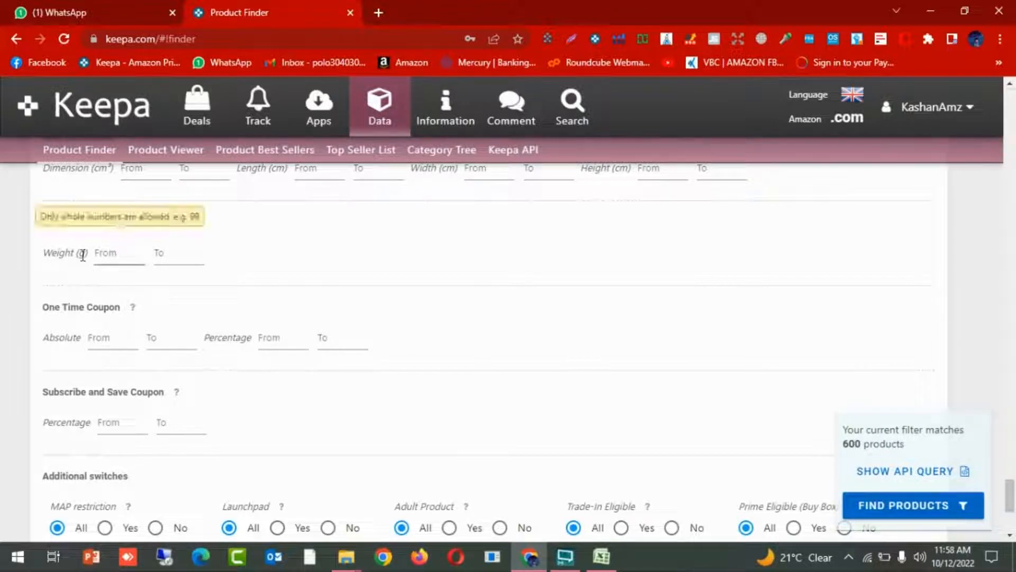
pyautogui.click(172, 258)
pyautogui.write('2500')
pyautogui.scroll(-3, 177, 265)
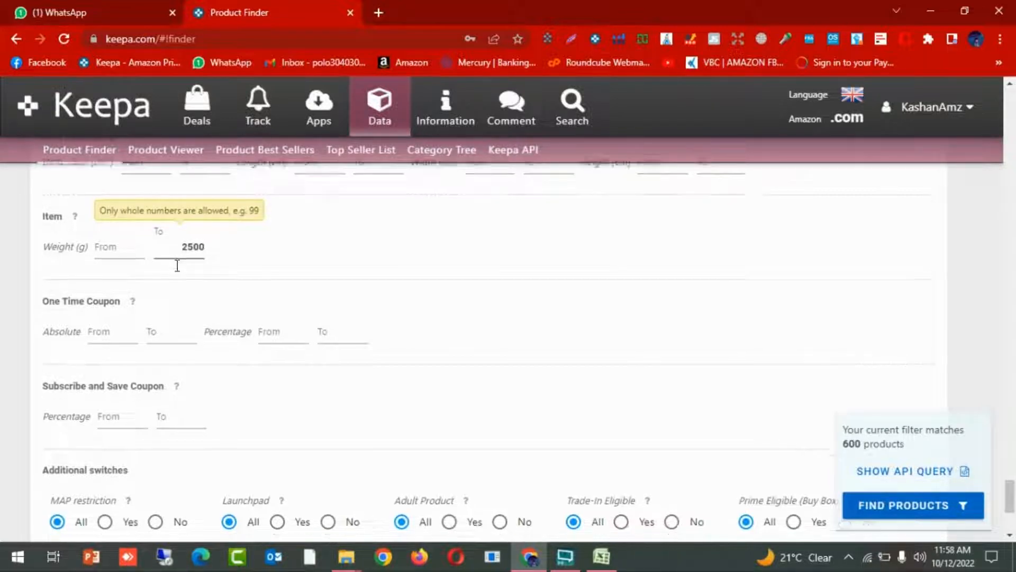
pyautogui.scroll(-1, 179, 267)
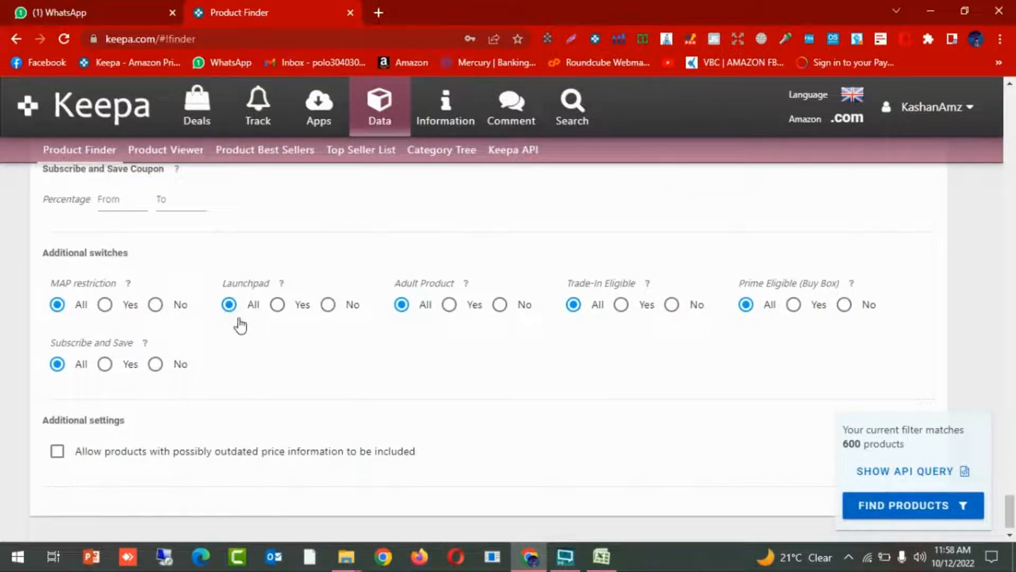
# Step: Set the Adult Product and Trade-In Eligible switches to No and run the product search with the current filters
pyautogui.click(501, 305)
pyautogui.click(671, 307)
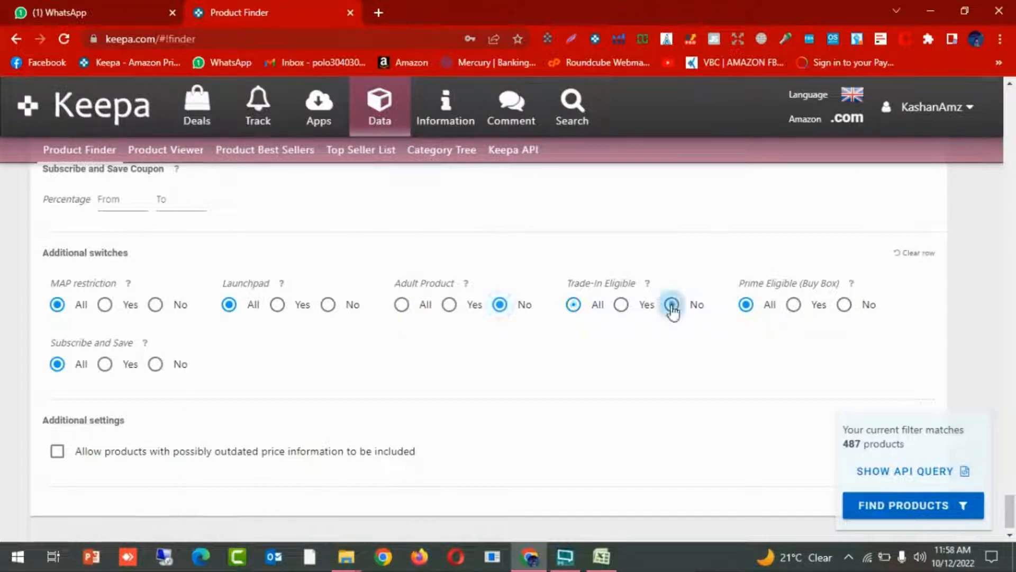
pyautogui.scroll(-1, 624, 336)
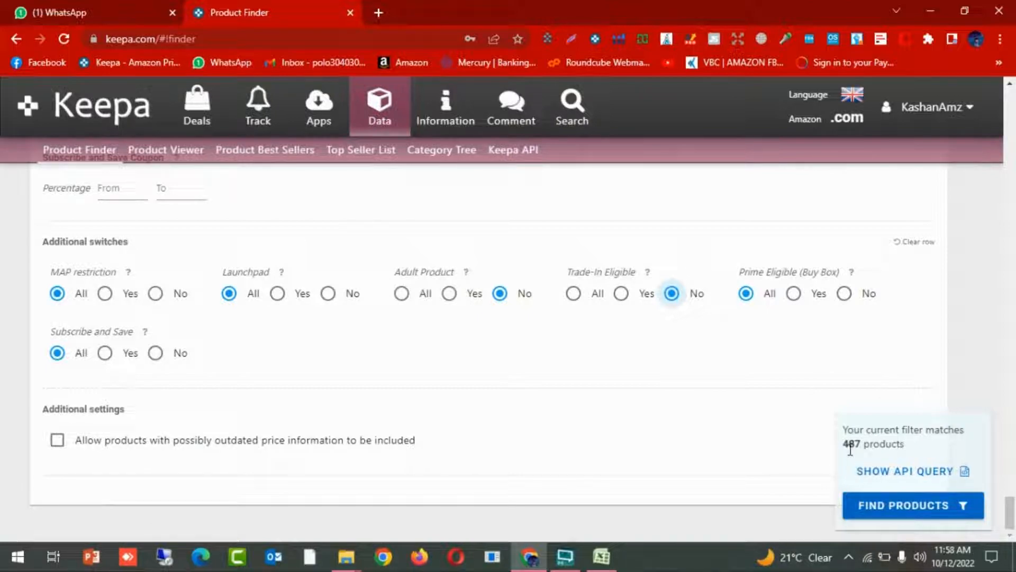
pyautogui.click(888, 508)
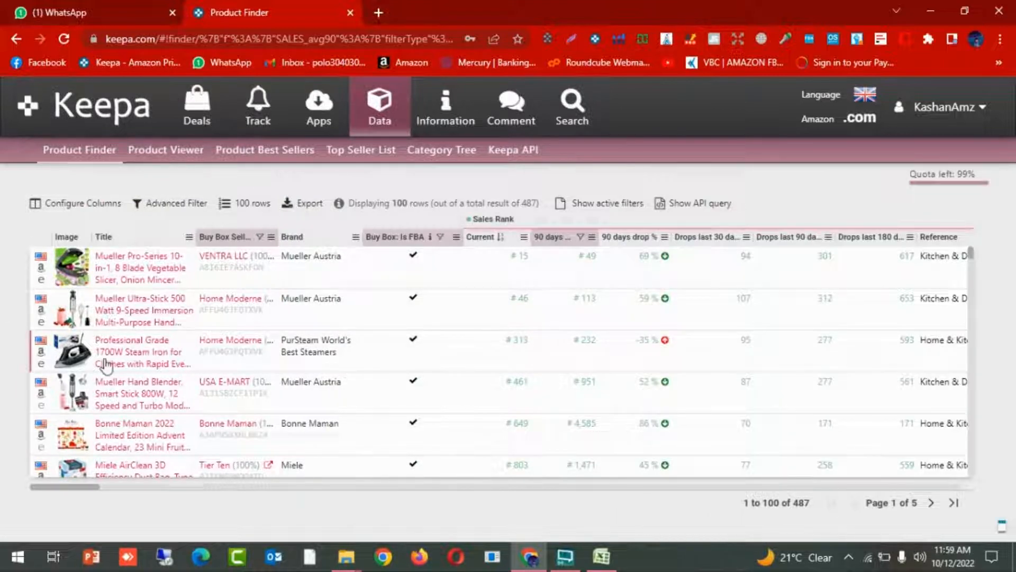
# Step: Look through the result table's column configuration, hide the Brand column and show it again
pyautogui.click(90, 205)
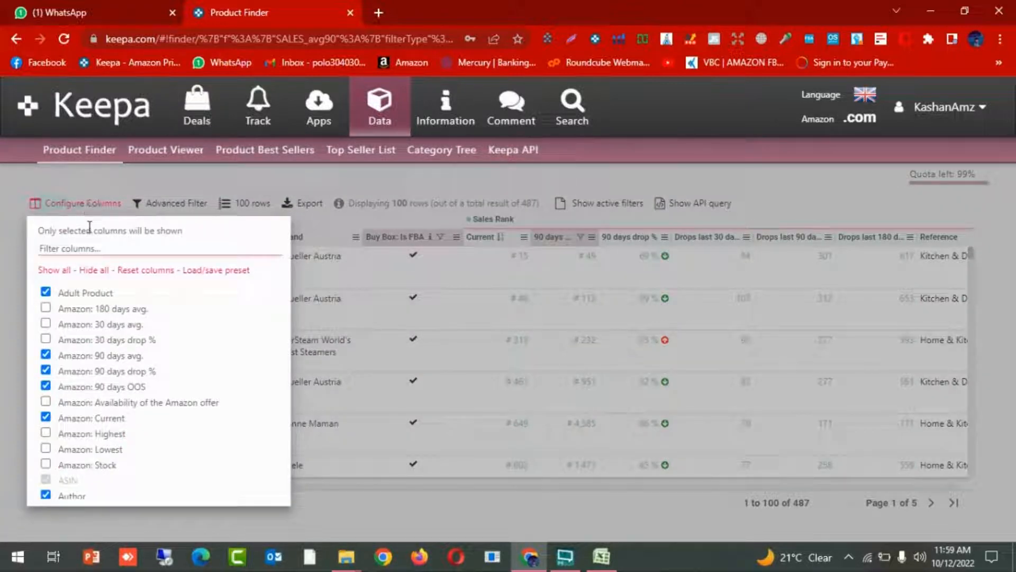
pyautogui.scroll(-5, 98, 354)
pyautogui.scroll(4, 98, 354)
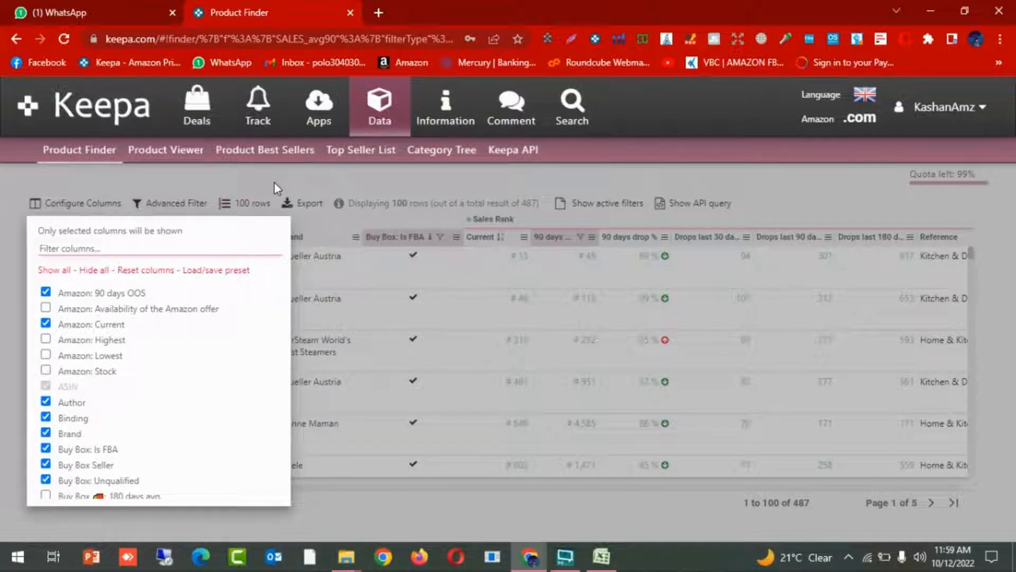
pyautogui.click(45, 434)
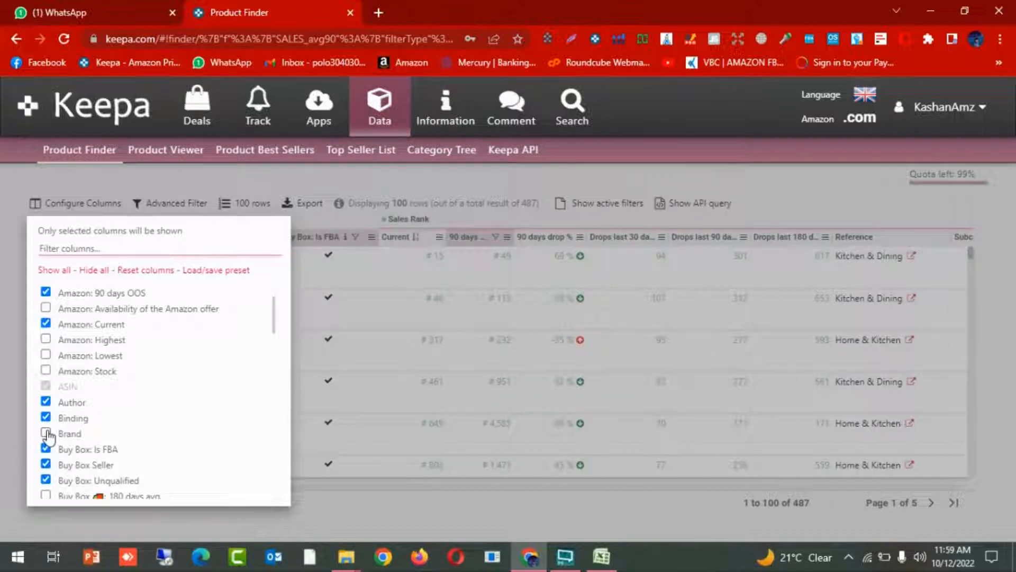
pyautogui.click(45, 433)
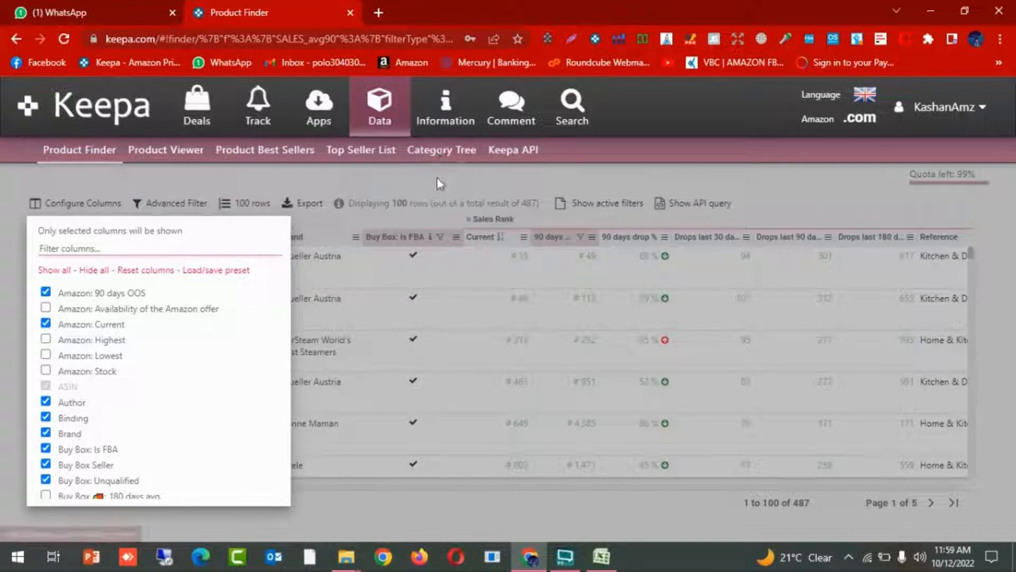
pyautogui.click(415, 244)
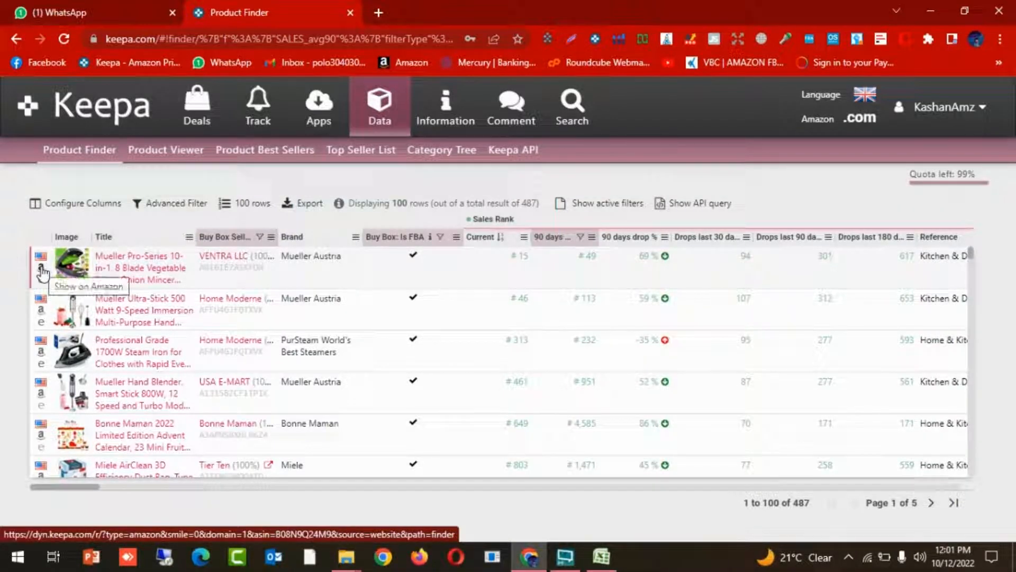
# Step: Open the Amazon listing of the Mueller Pro-Series 10-in-1 vegetable slicer and examine its price, seller and product details
pyautogui.click(42, 272)
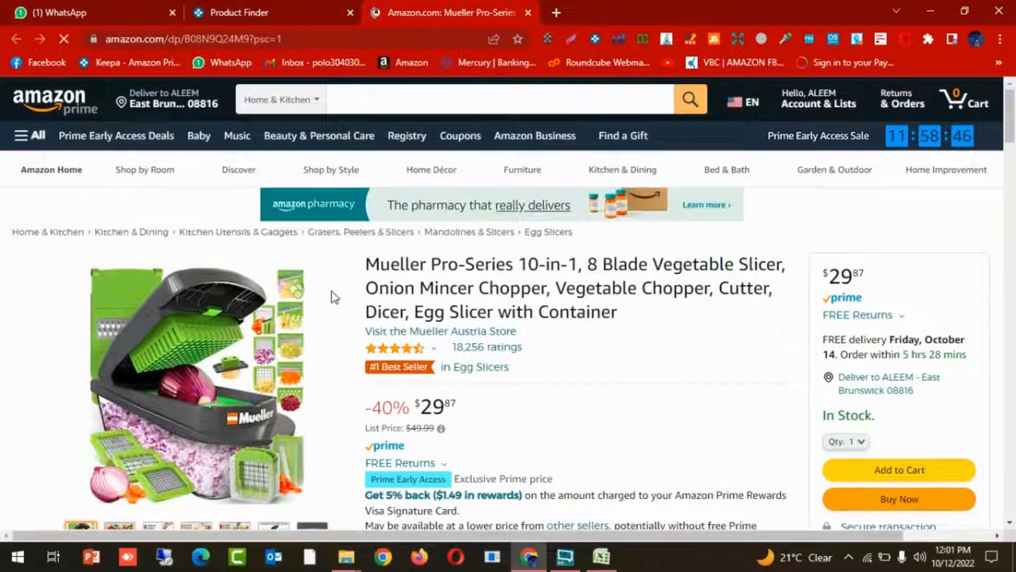
pyautogui.scroll(-3, 370, 296)
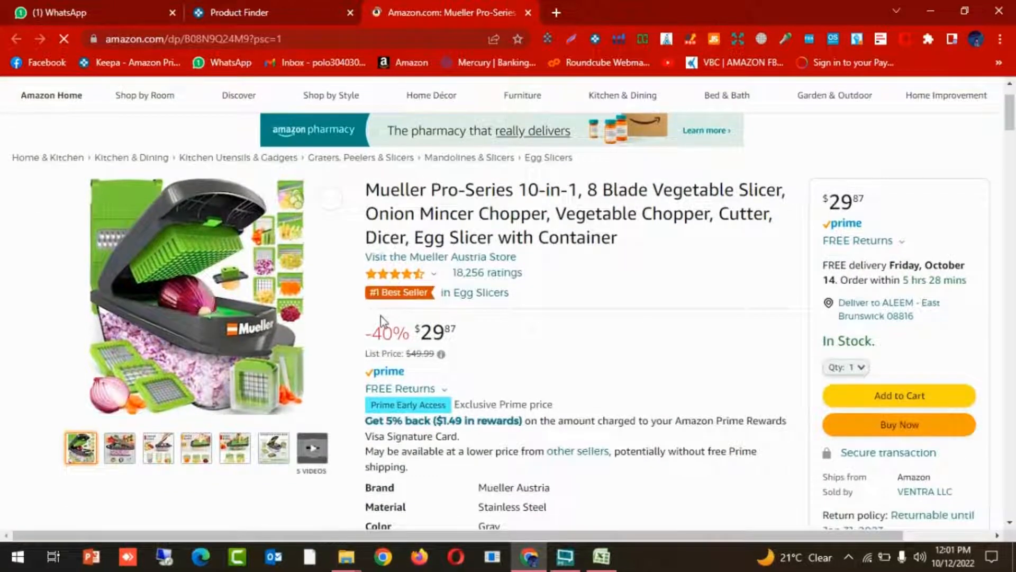
pyautogui.scroll(-5, 502, 332)
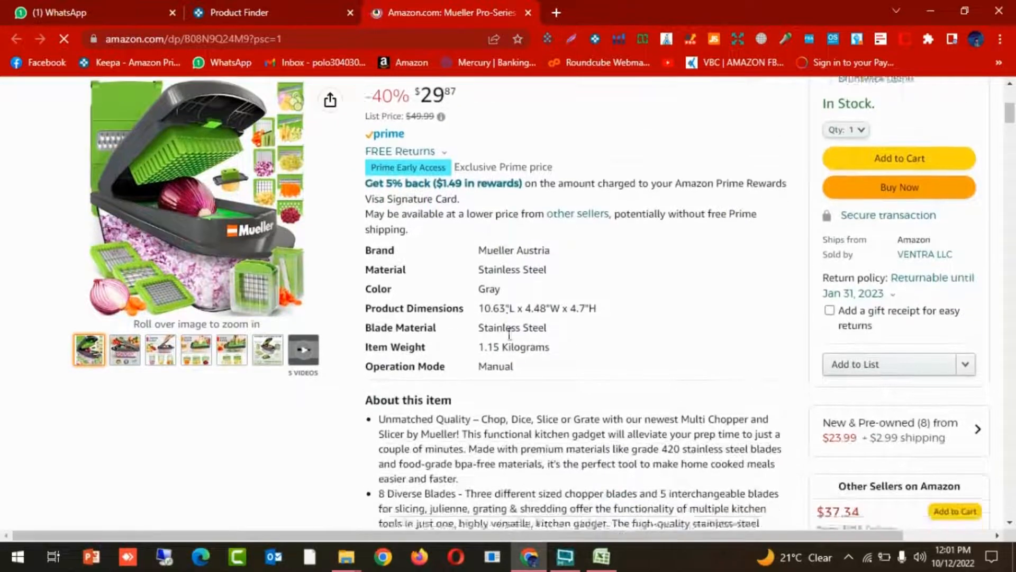
pyautogui.scroll(8, 509, 347)
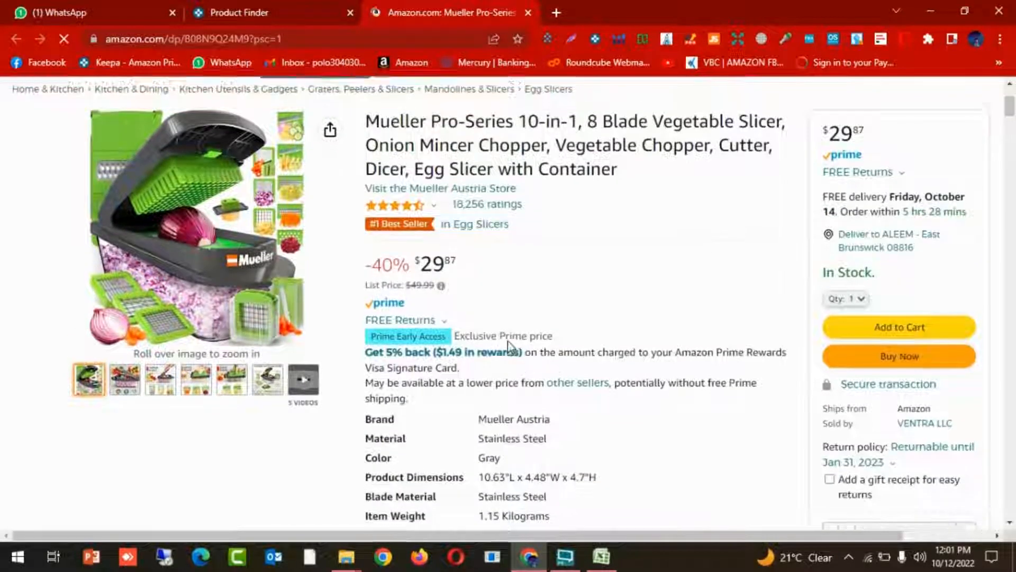